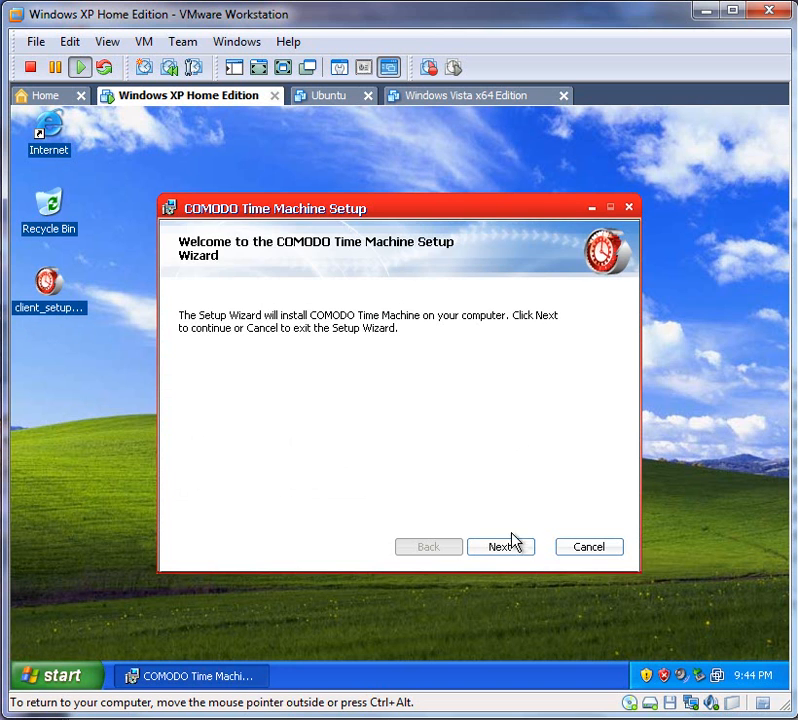
Step: Accept the license agreement and install COMODO Time Machine to the default folder with partition C: protected
click(506, 550)
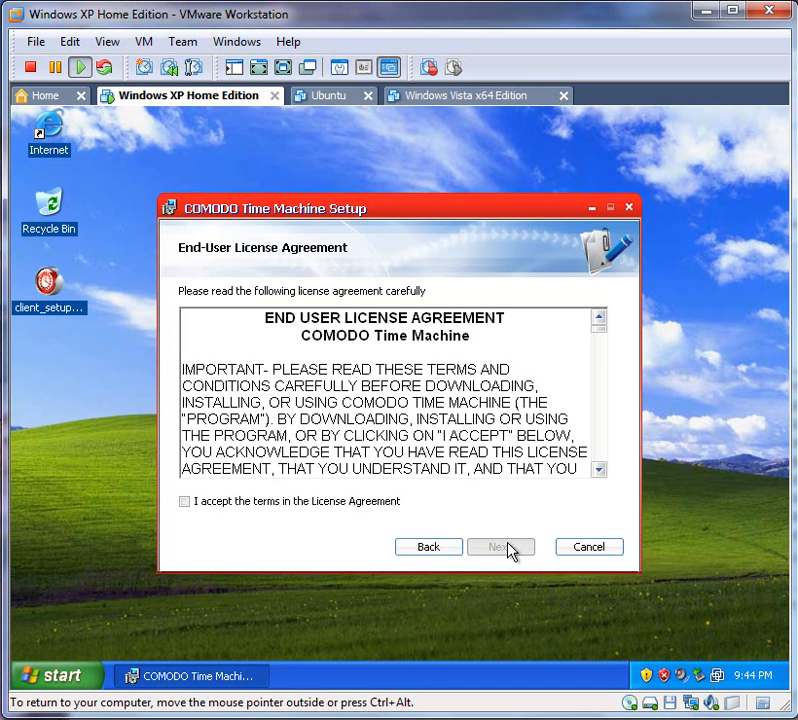
click(313, 501)
click(500, 547)
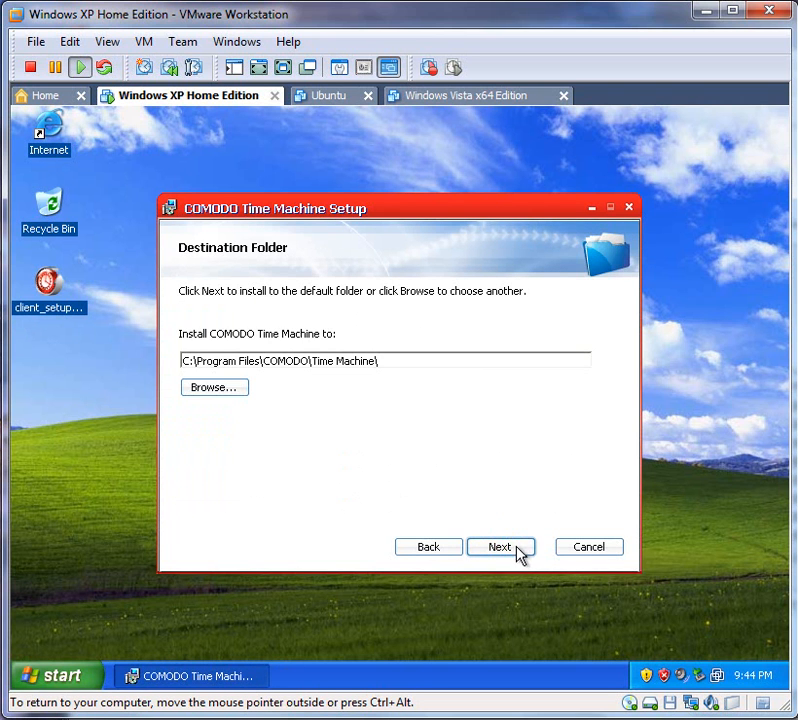
click(501, 547)
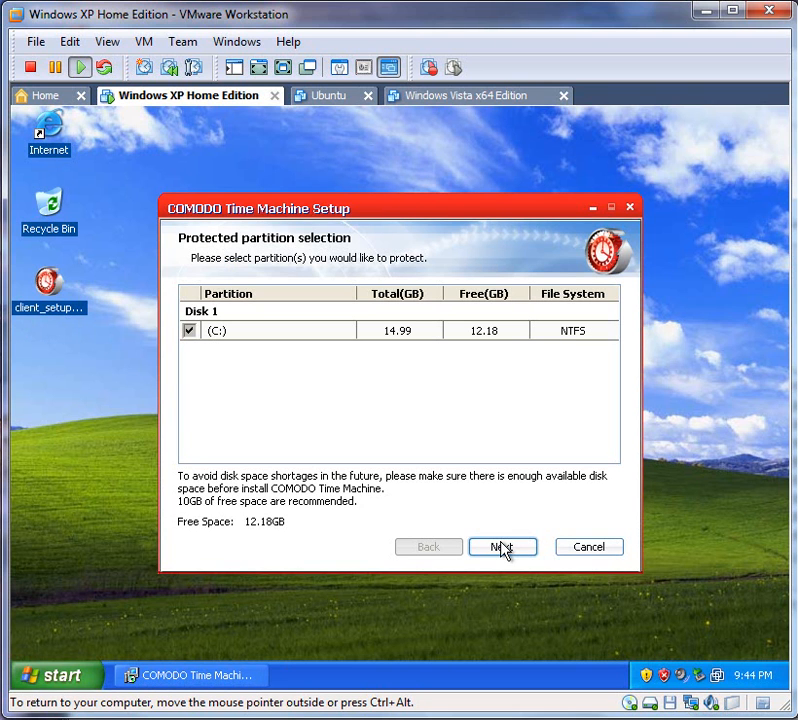
click(501, 547)
click(501, 547)
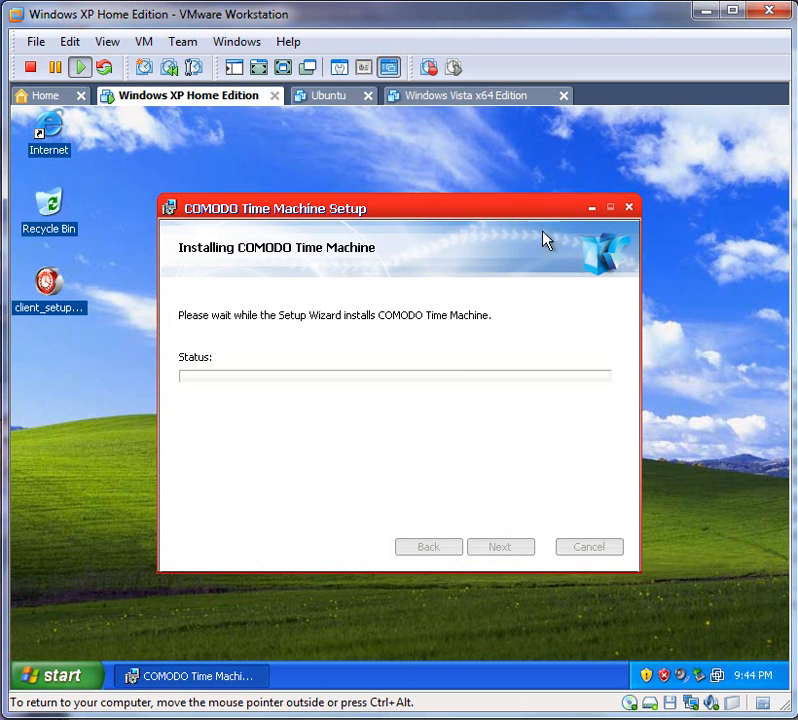
Step: Finish the COMODO Time Machine setup wizard and restart the system
mouse_move(460, 212)
mouse_down()
mouse_move(463, 201)
mouse_move(470, 209)
mouse_up()
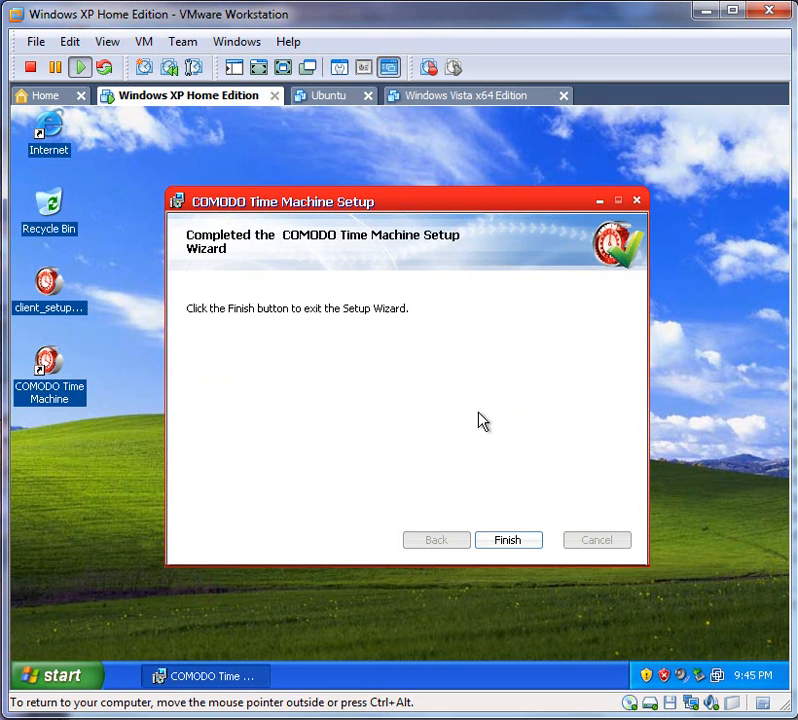
click(528, 540)
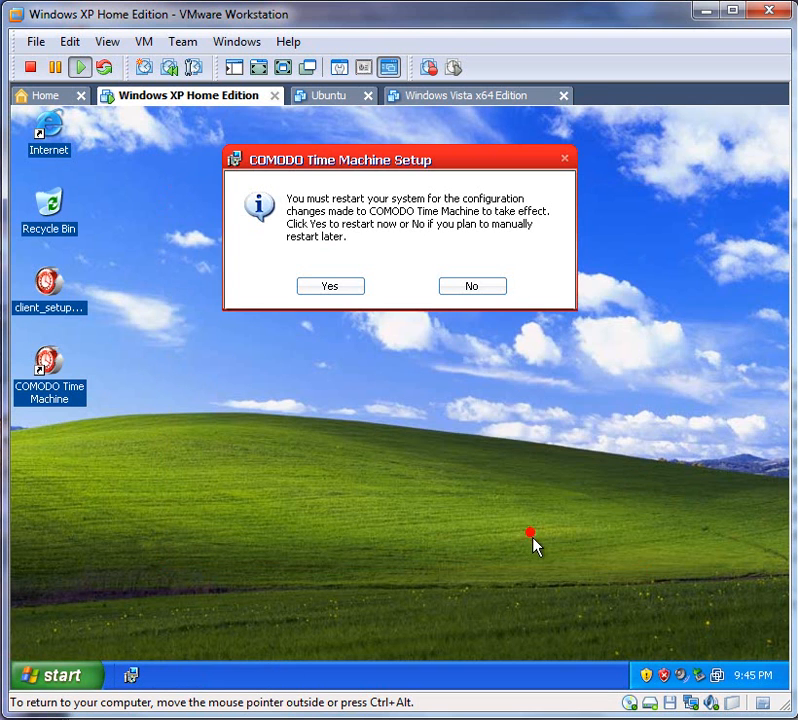
click(350, 284)
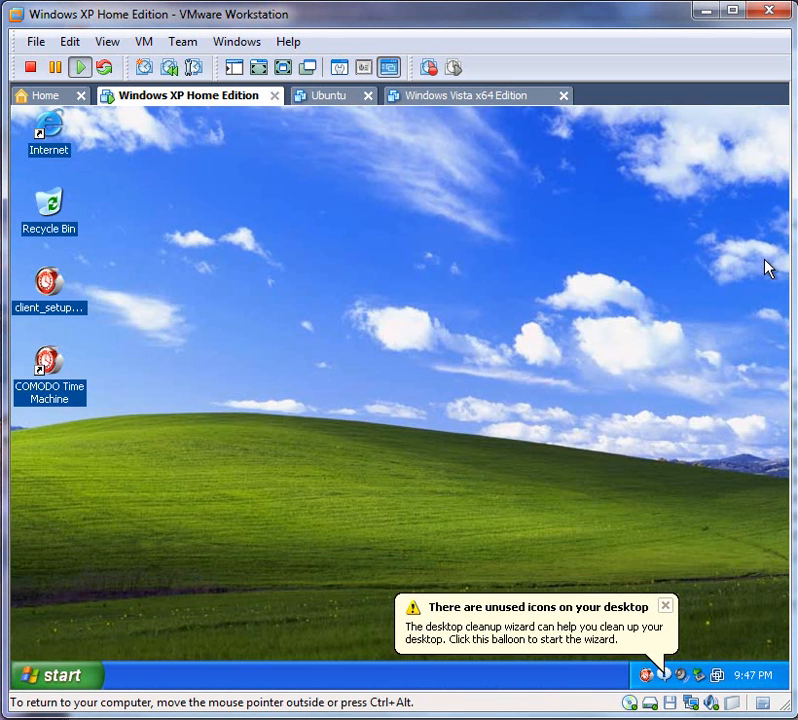
Step: Dismiss the notification balloons and select the baseline snapshot in COMODO Time Machine's advanced view
click(666, 609)
click(666, 606)
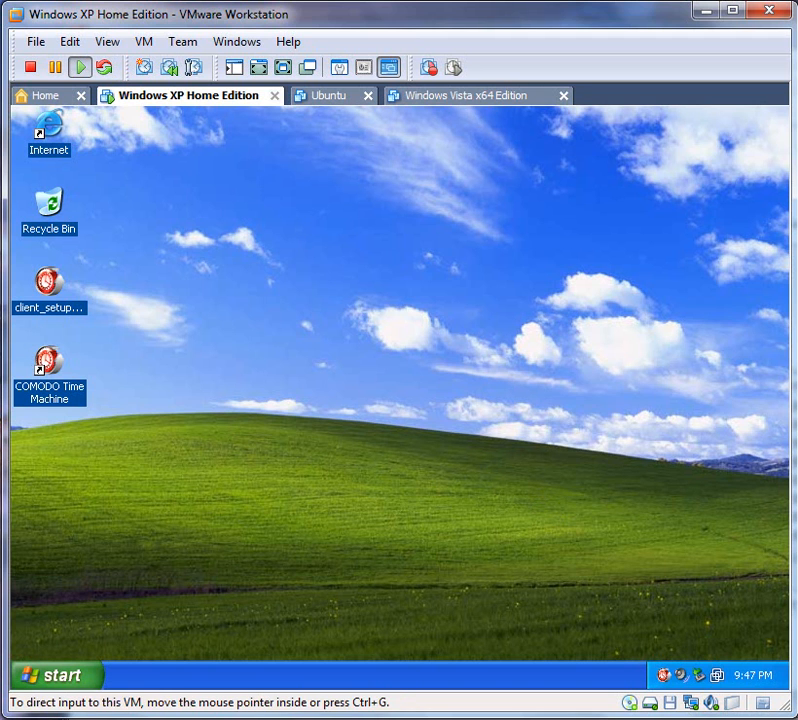
click(647, 605)
click(668, 677)
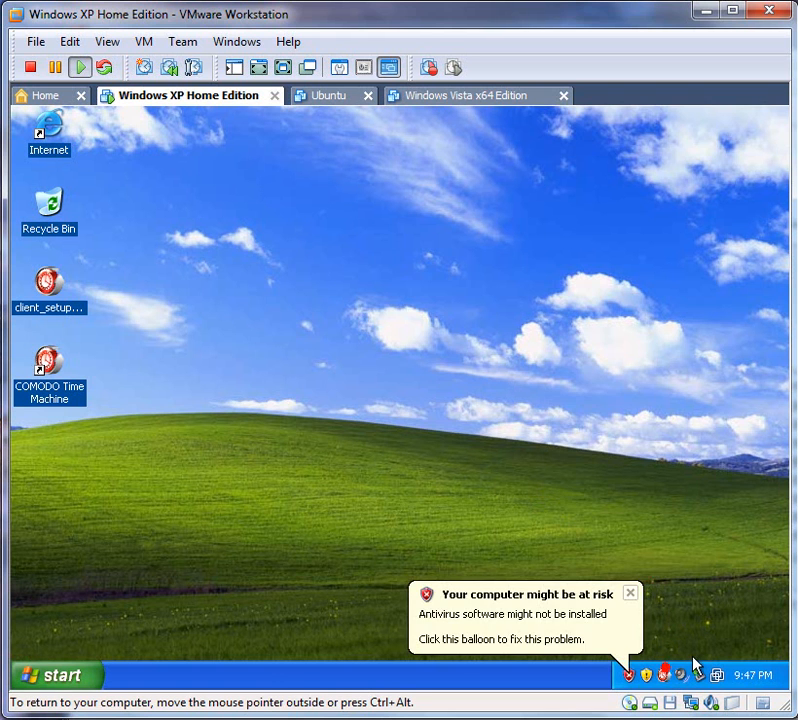
click(633, 591)
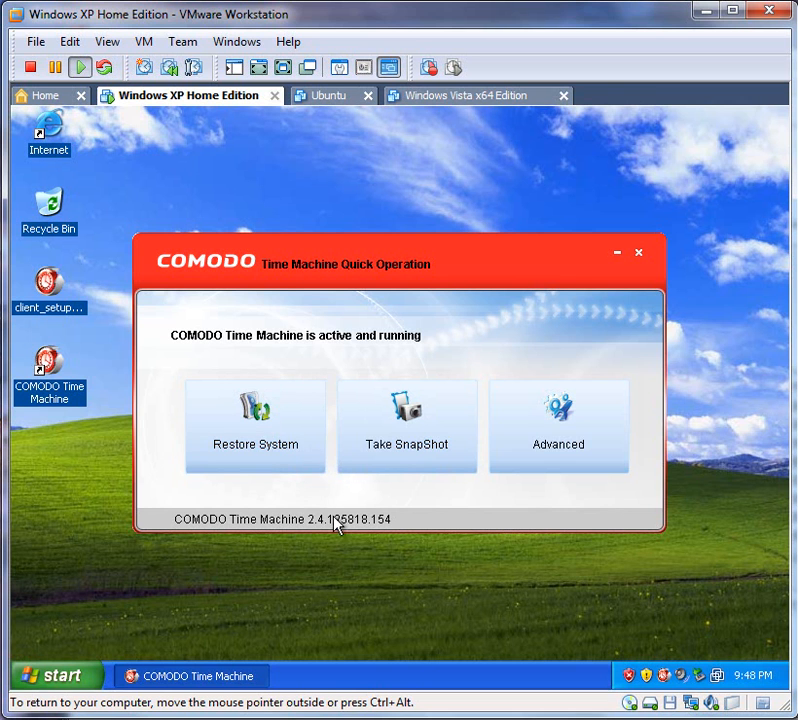
click(586, 428)
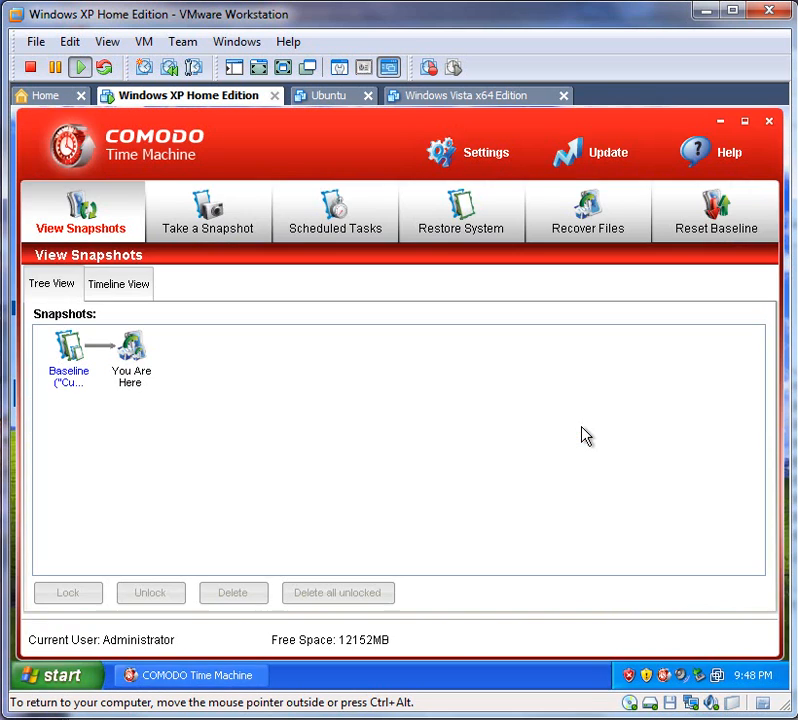
click(64, 376)
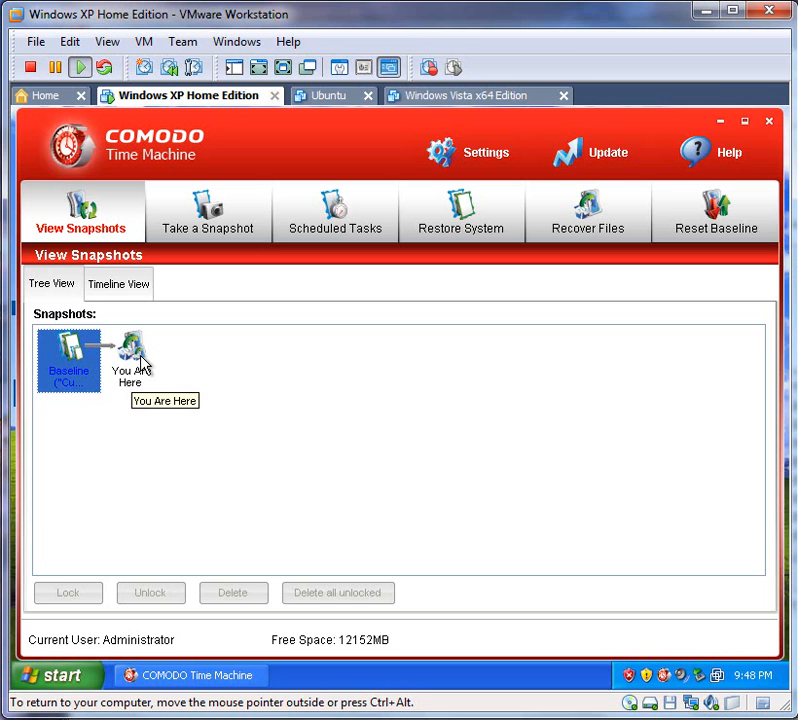
Step: Take a system snapshot named "Seecure" with the description "Nothing wrong!"
click(222, 226)
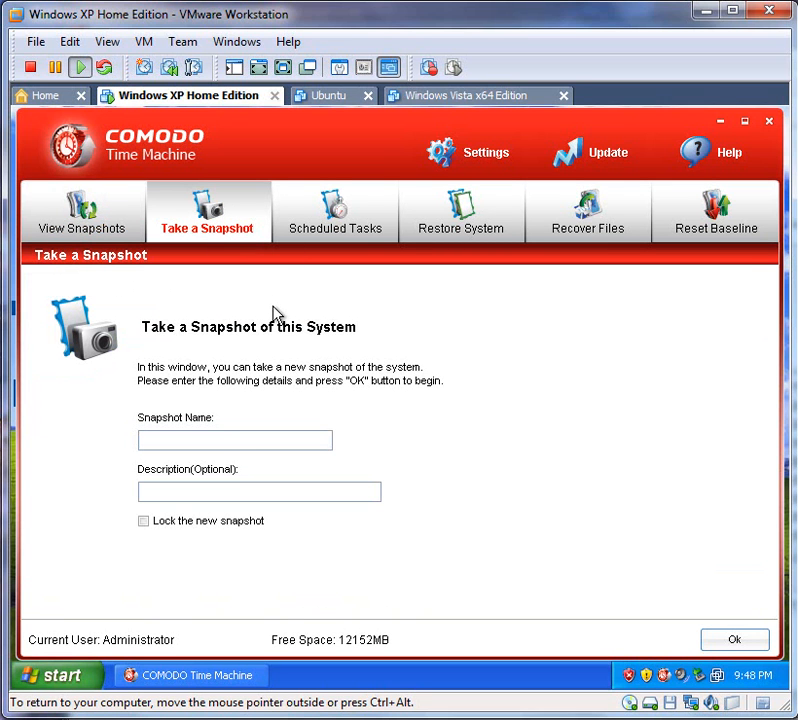
text(SEecure)
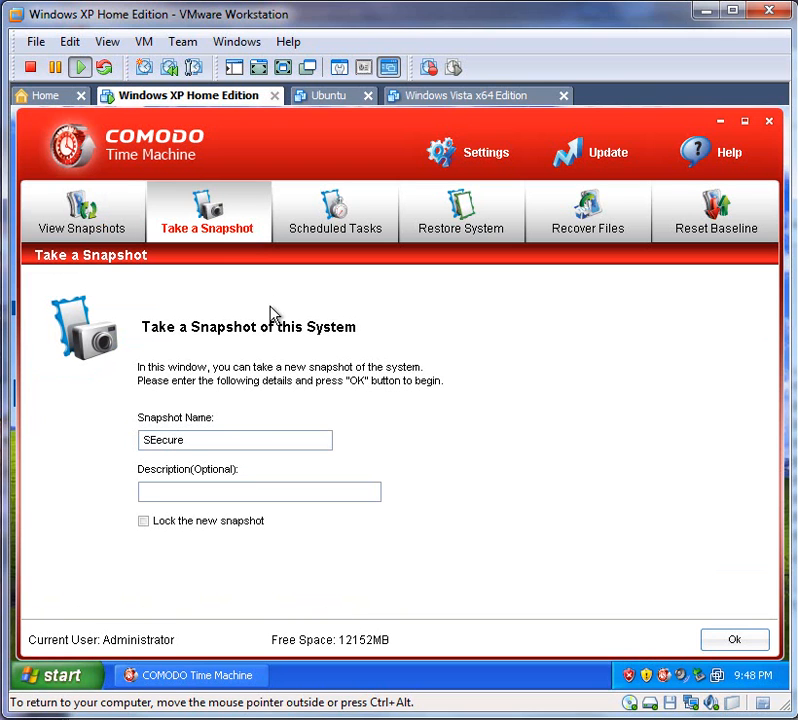
click(155, 439)
key(BackSpace)
click(241, 495)
text(Nothing wrong)
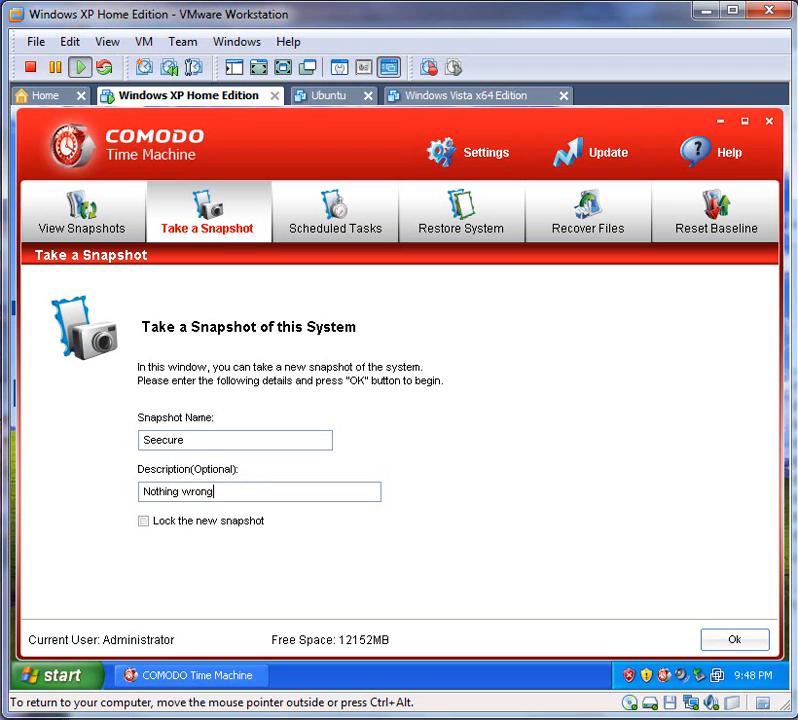
text(!)
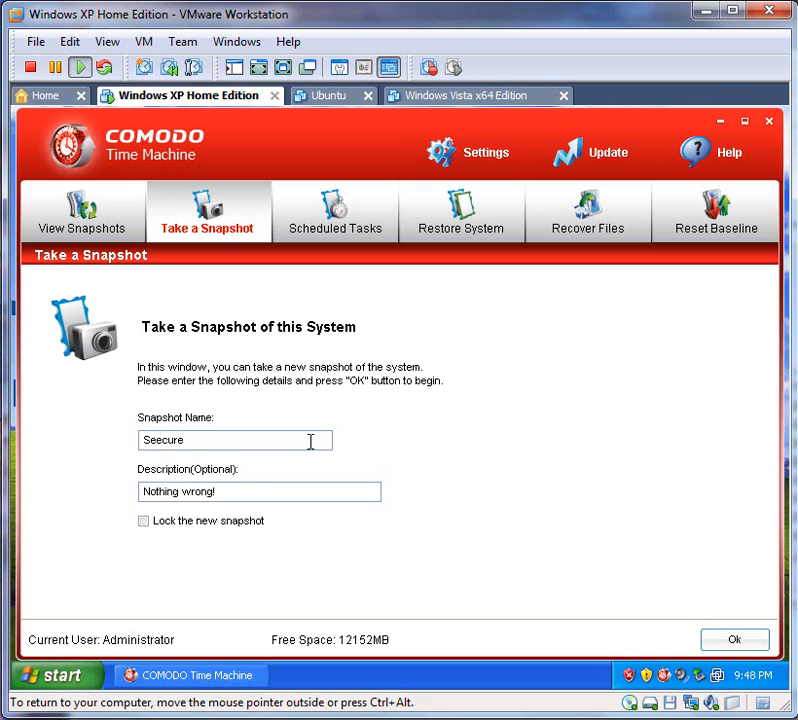
click(732, 641)
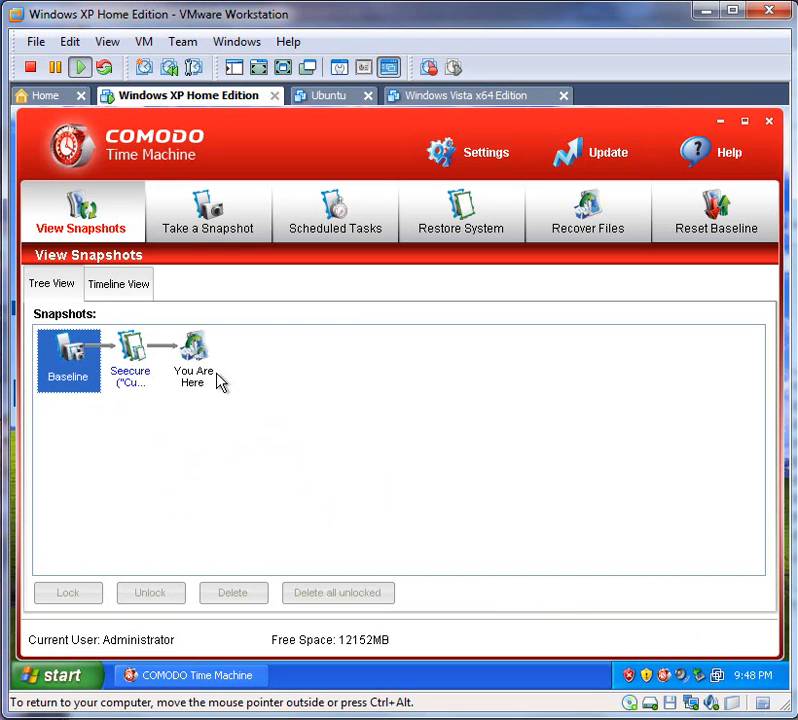
Step: Lock the Seecure snapshot in the snapshot tree
click(137, 345)
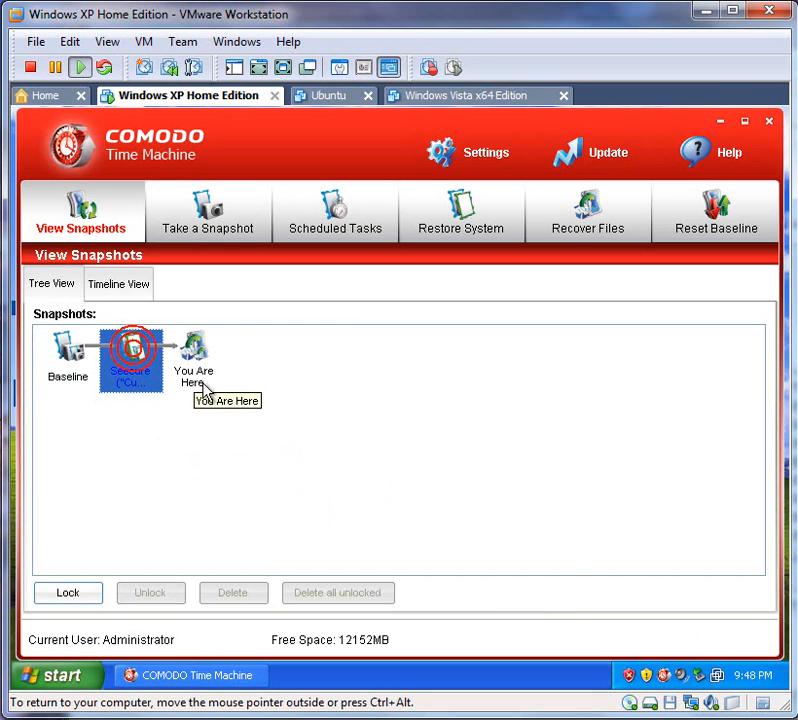
click(71, 378)
click(145, 385)
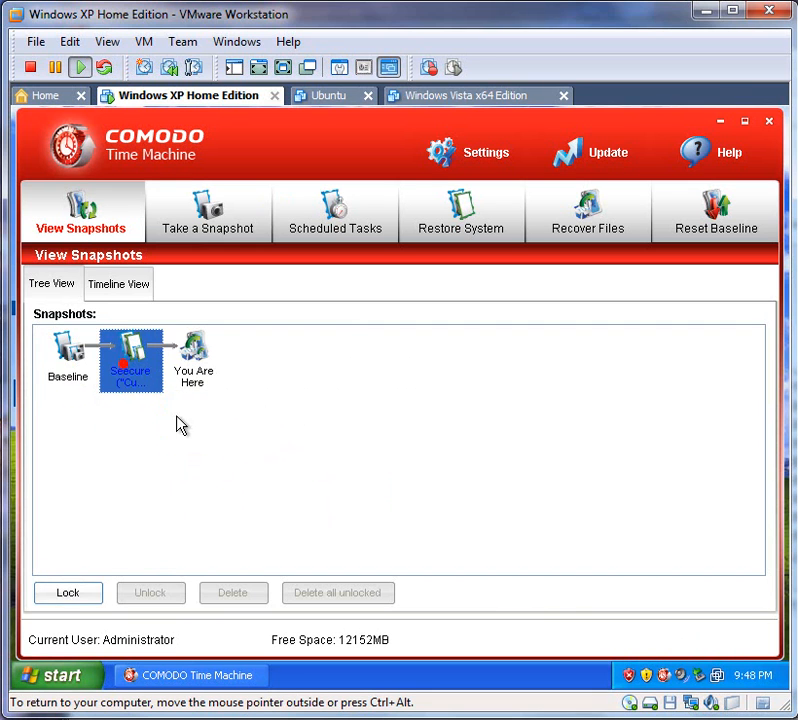
click(80, 597)
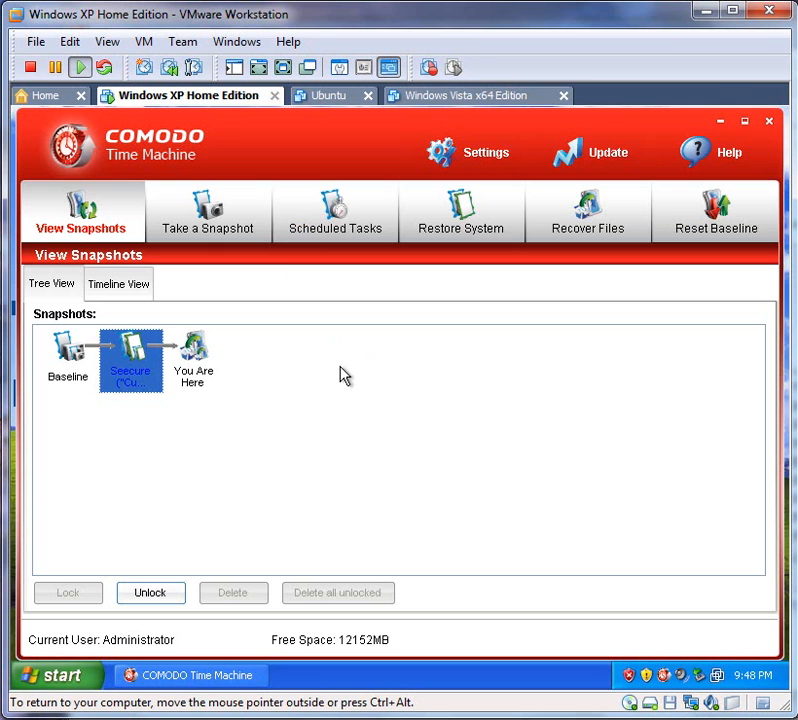
Step: Look at the scheduled tasks and examine the Baseline and Seecure snapshots available for restoring the system
click(352, 231)
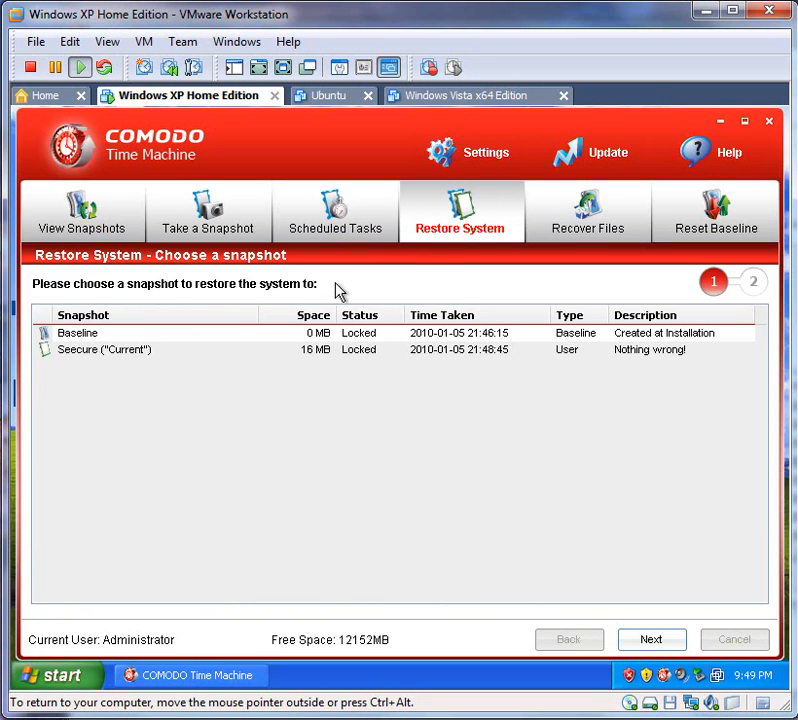
click(133, 332)
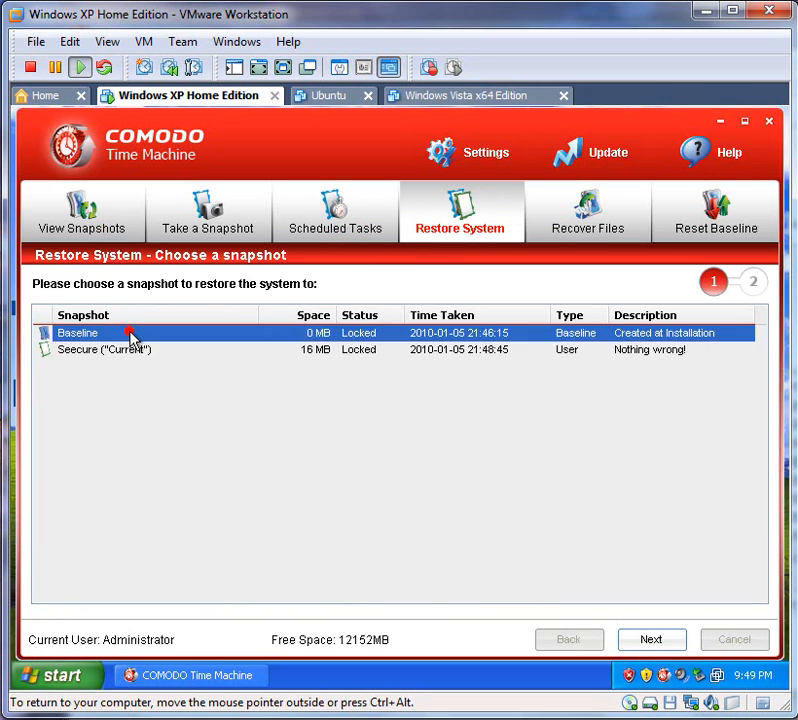
click(133, 350)
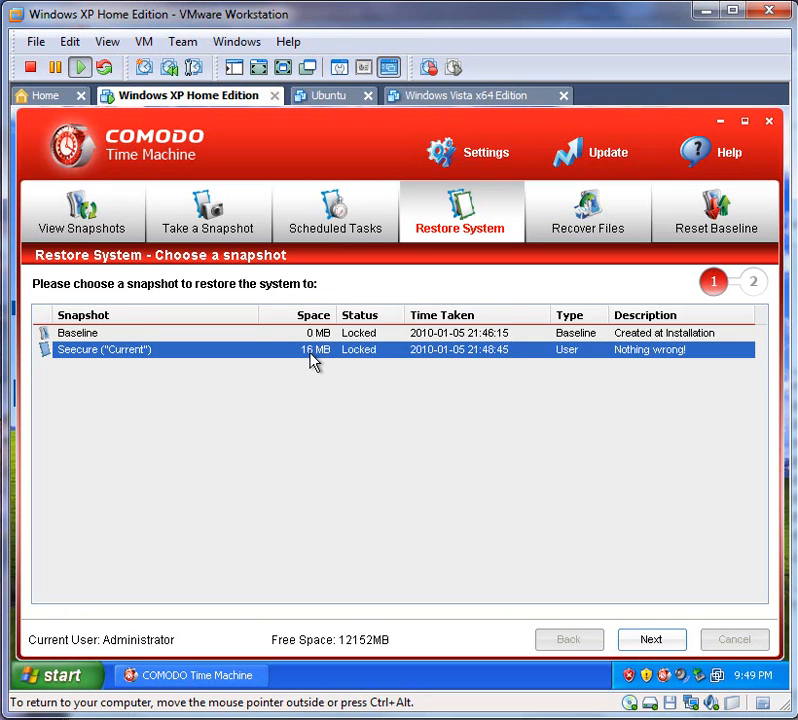
Step: Search the Baseline snapshot for userinit.exe as a file to recover, inspect the matching files, and return to the search form
click(612, 218)
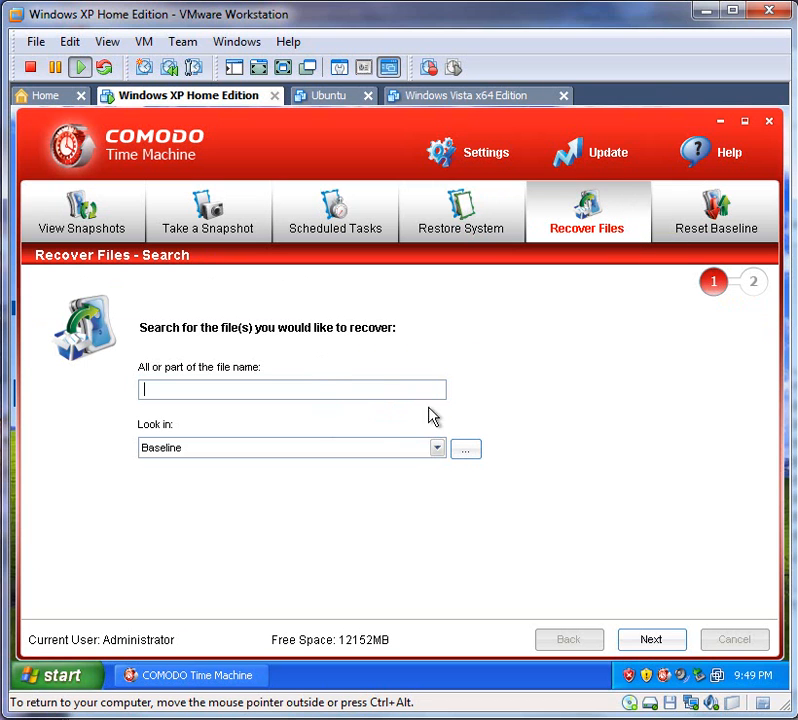
click(466, 451)
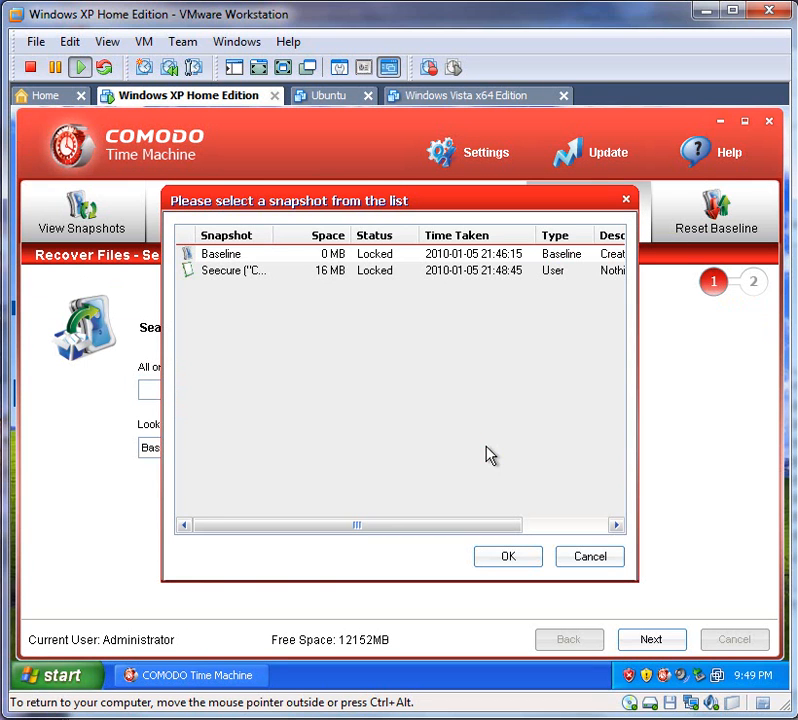
click(235, 256)
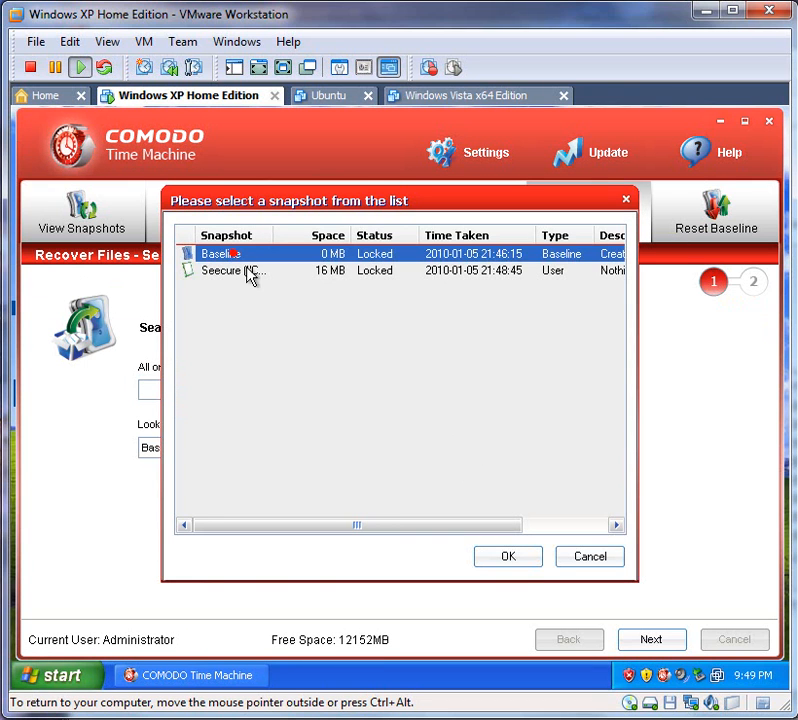
click(515, 560)
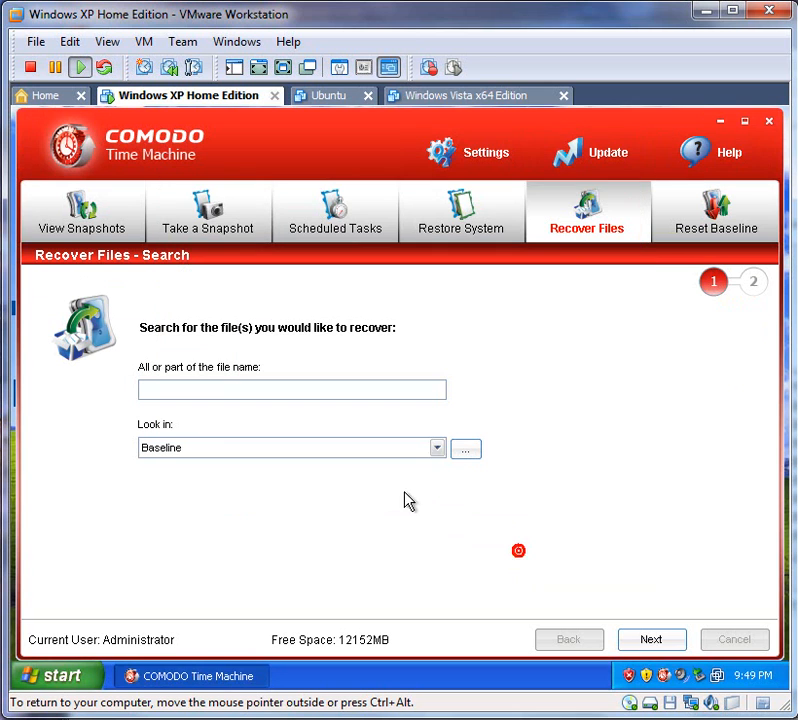
click(670, 639)
click(377, 416)
click(674, 638)
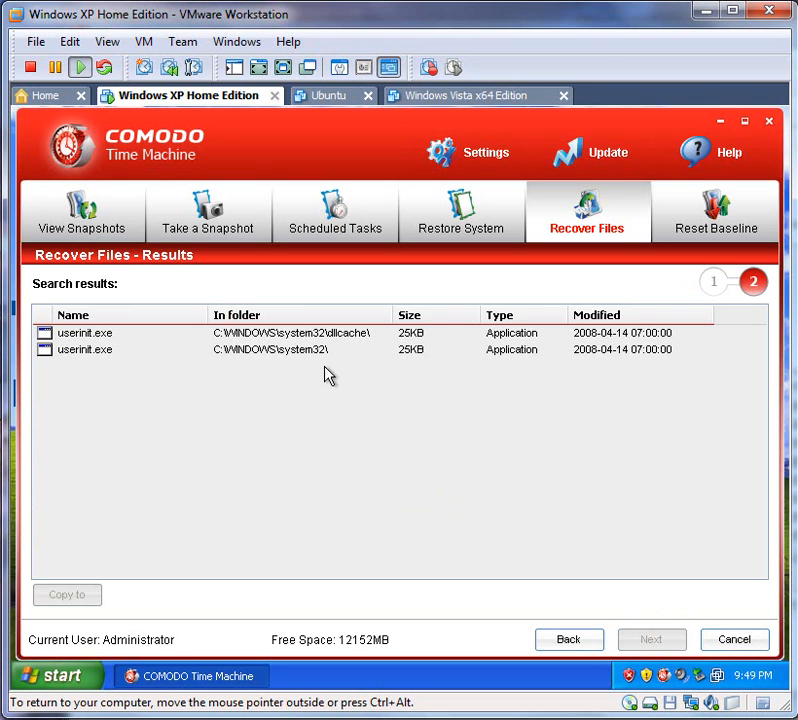
click(322, 334)
click(317, 350)
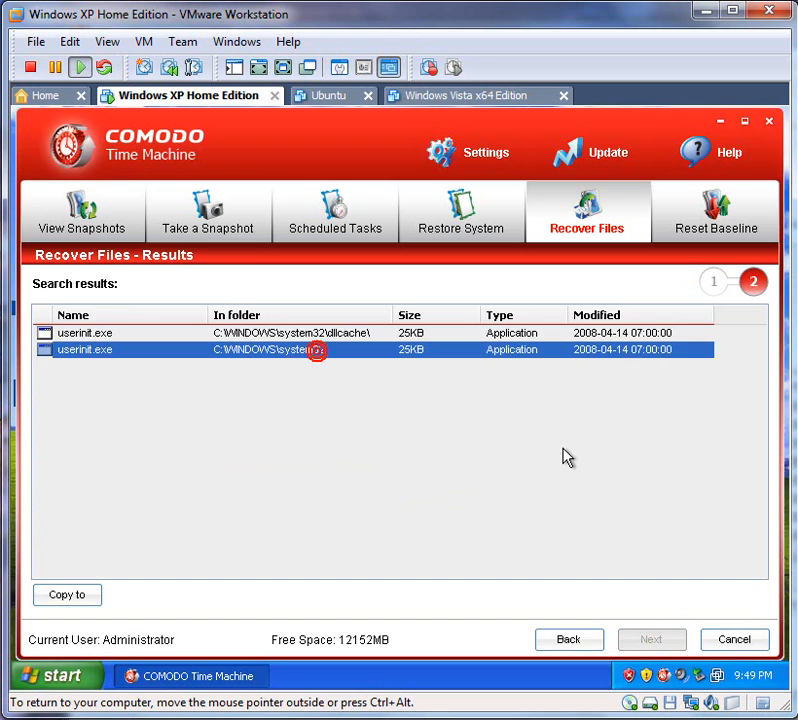
click(585, 639)
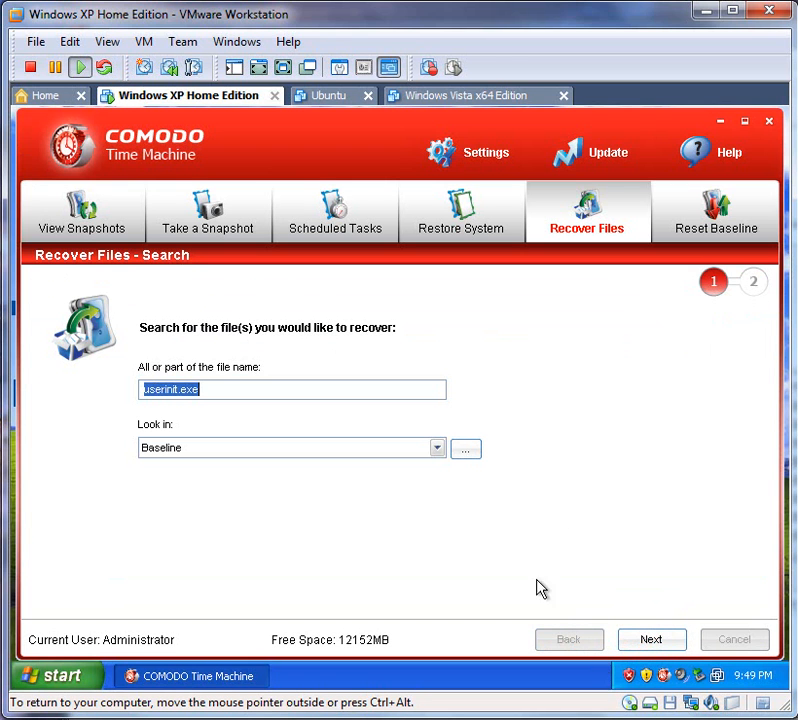
Step: Review the Reset Baseline page and the program, user, protection and network settings
click(724, 234)
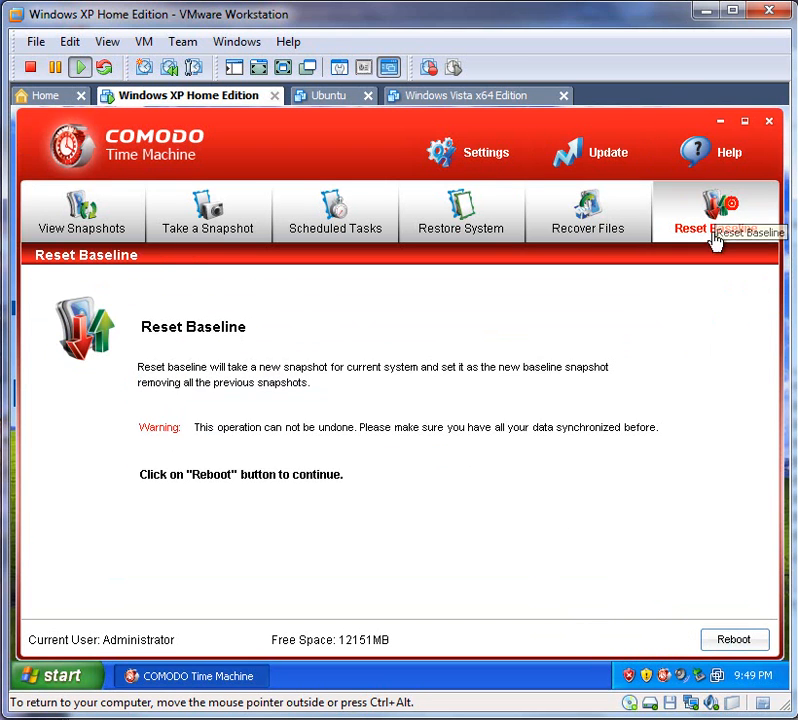
click(472, 155)
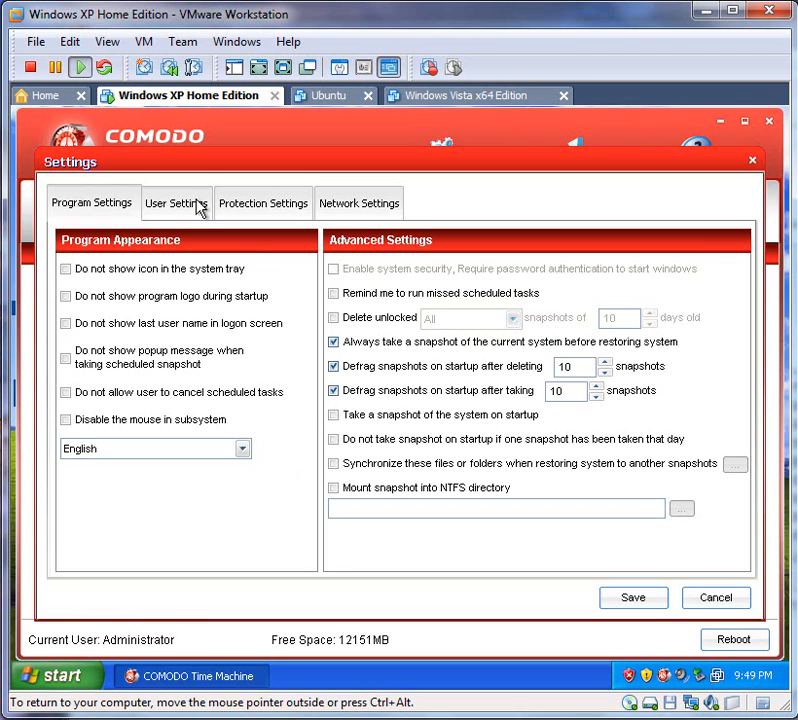
click(205, 205)
click(247, 220)
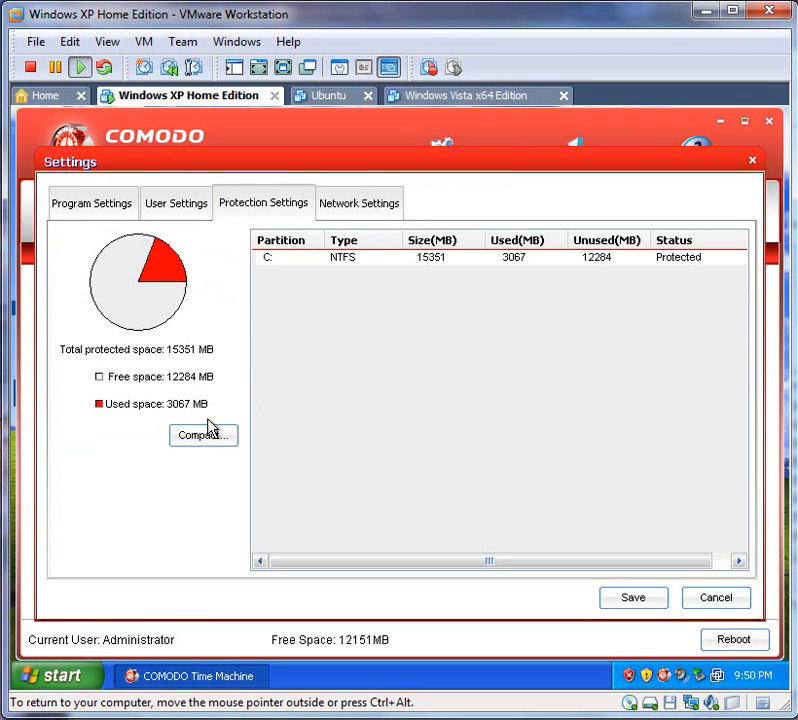
click(393, 258)
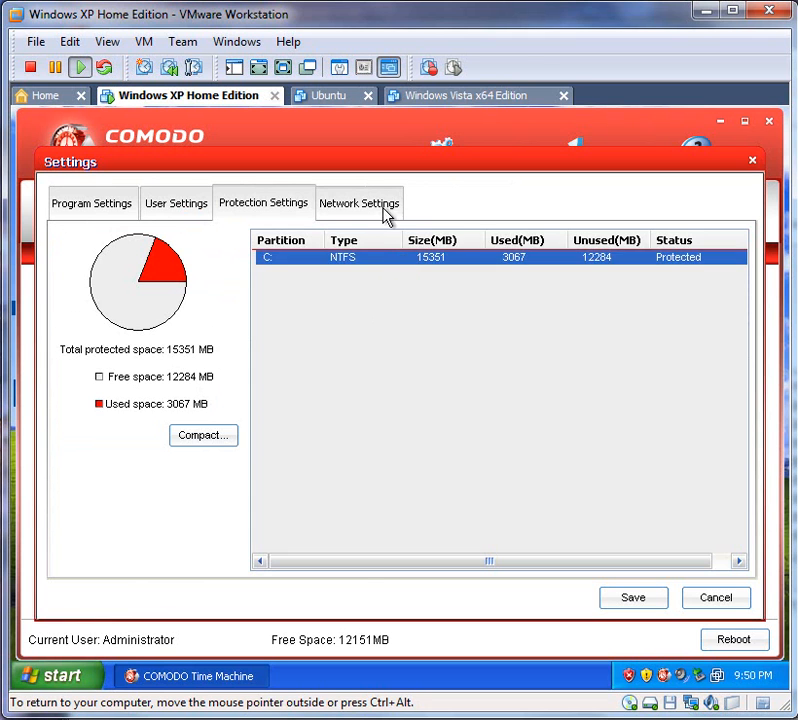
click(386, 208)
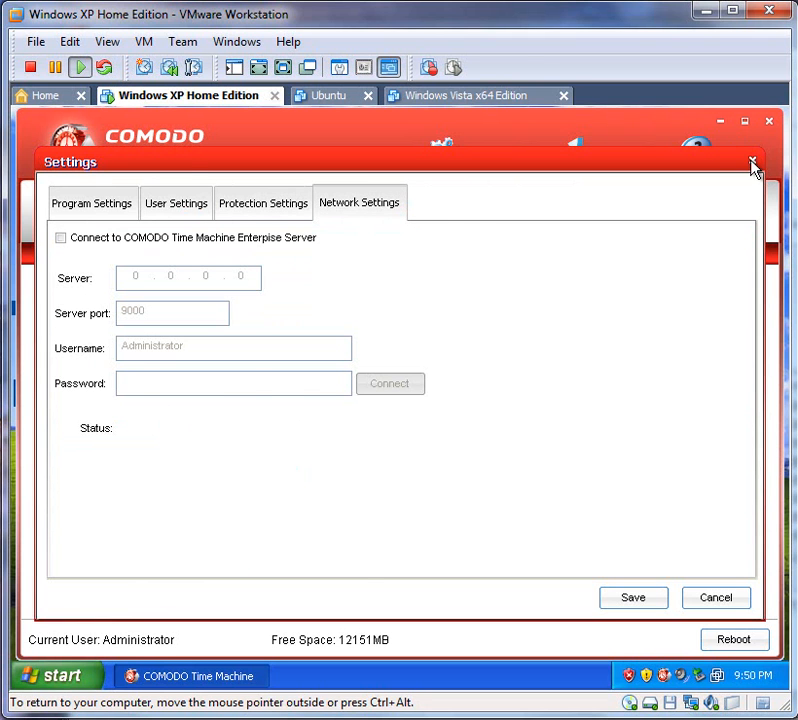
Step: Leave the settings, check COMODO Time Machine for updates, view the snapshot tree once more and close the program
click(752, 162)
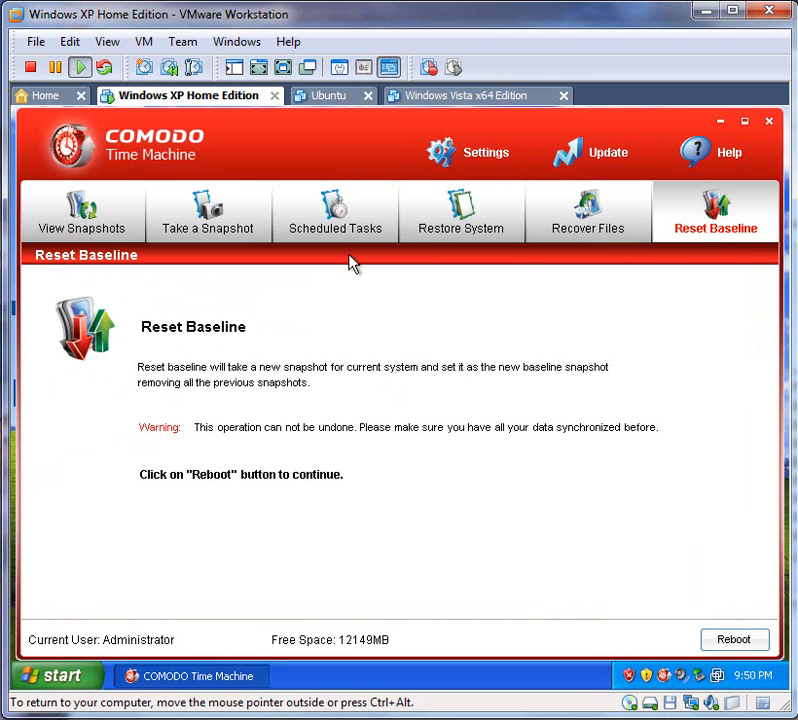
click(598, 156)
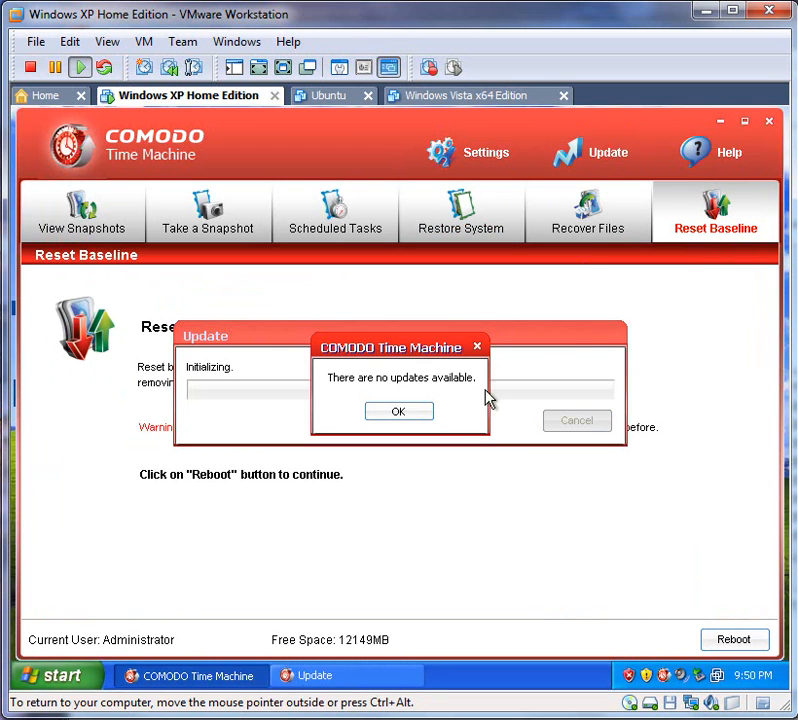
click(413, 412)
click(85, 222)
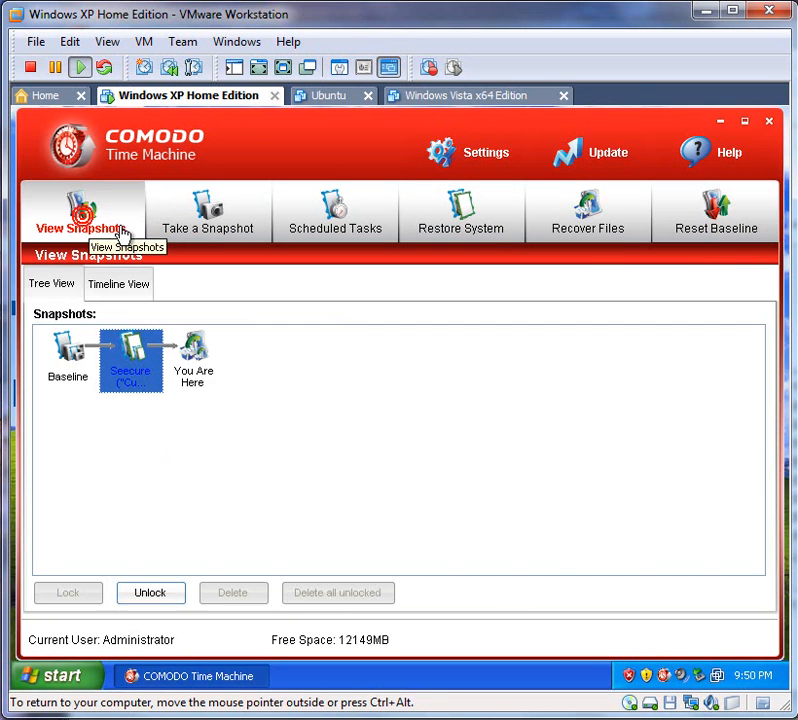
click(770, 122)
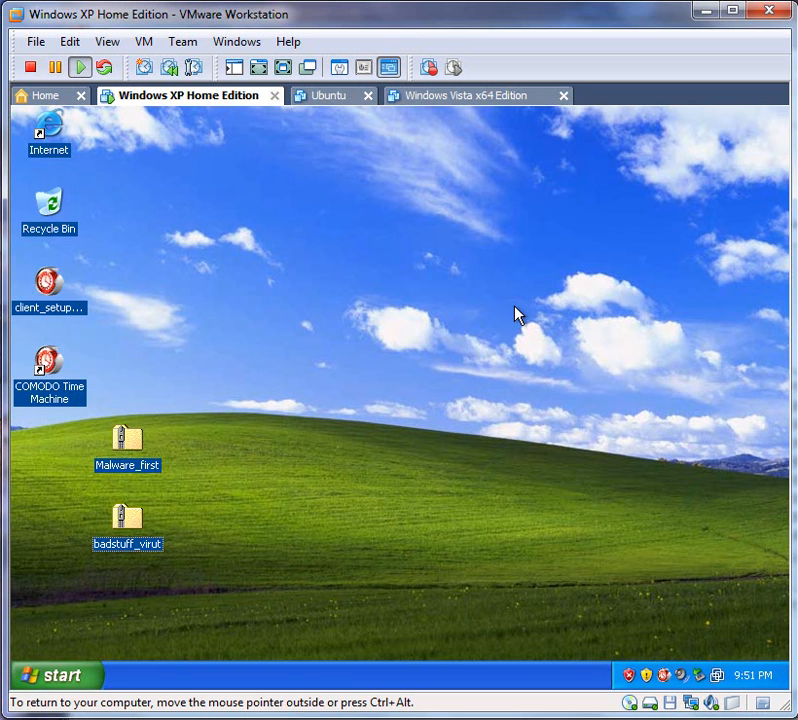
Step: Extract all files of the Malware_first archive to a Malware_first folder on the desktop
double_click(128, 449)
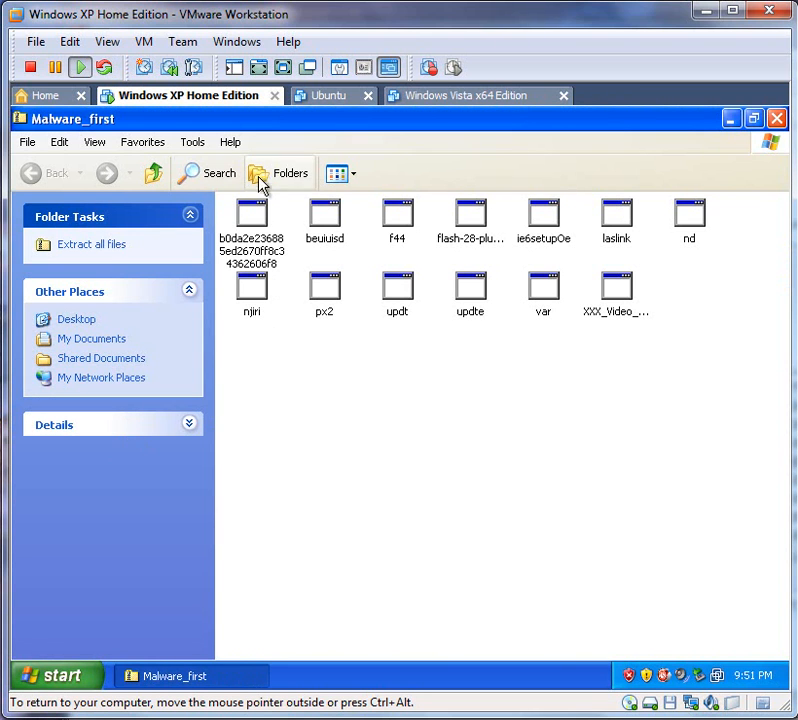
click(132, 245)
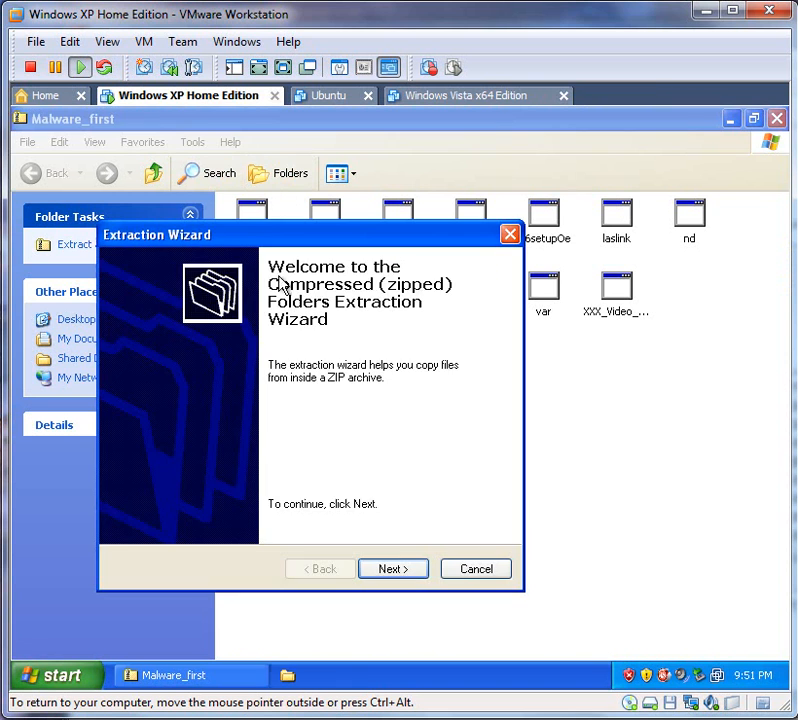
click(391, 569)
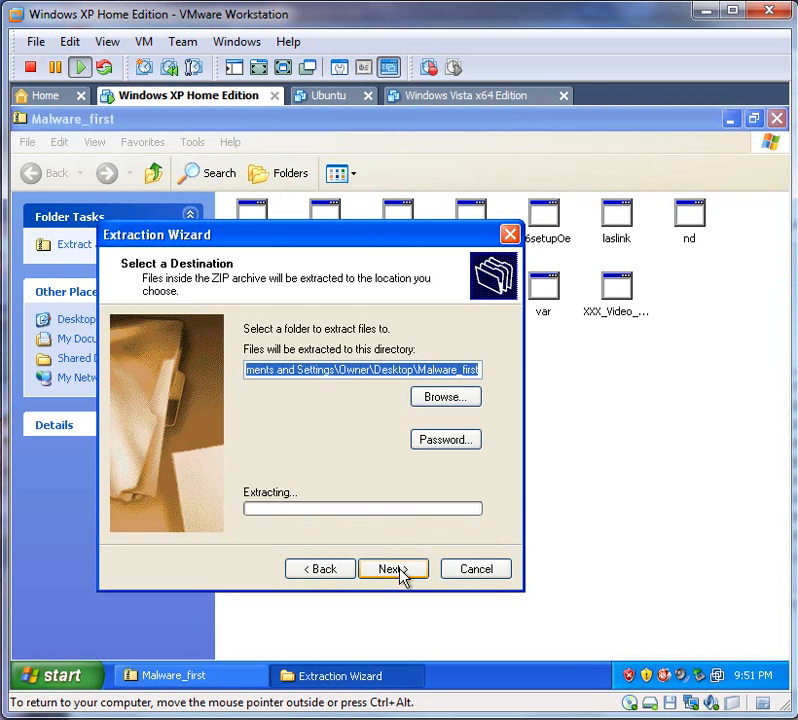
click(392, 569)
click(400, 572)
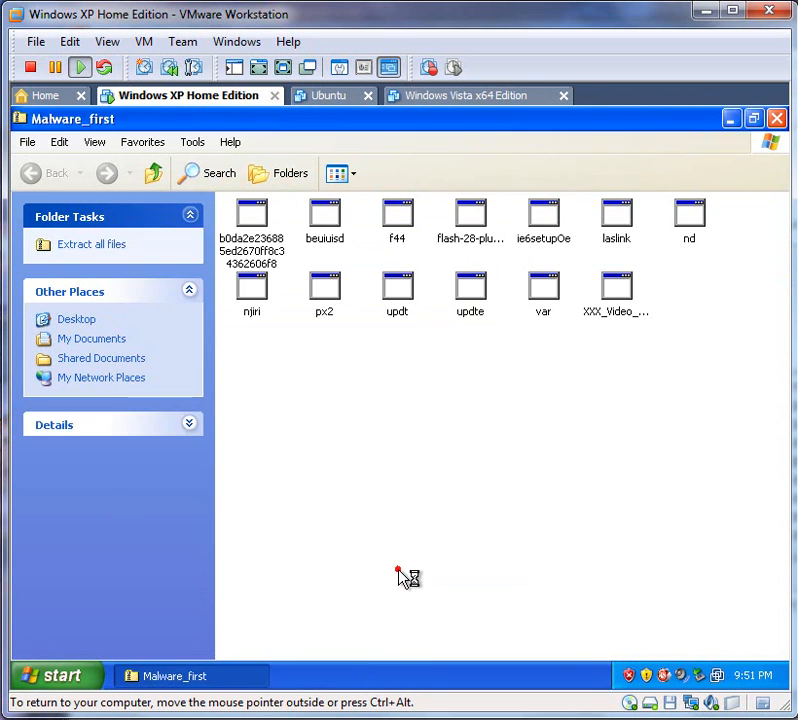
Step: Run the malware samples in the extracted Malware_first folder one after another, ending with XXX_Video_095747, and dismiss the security balloon
click(252, 226)
click(462, 217)
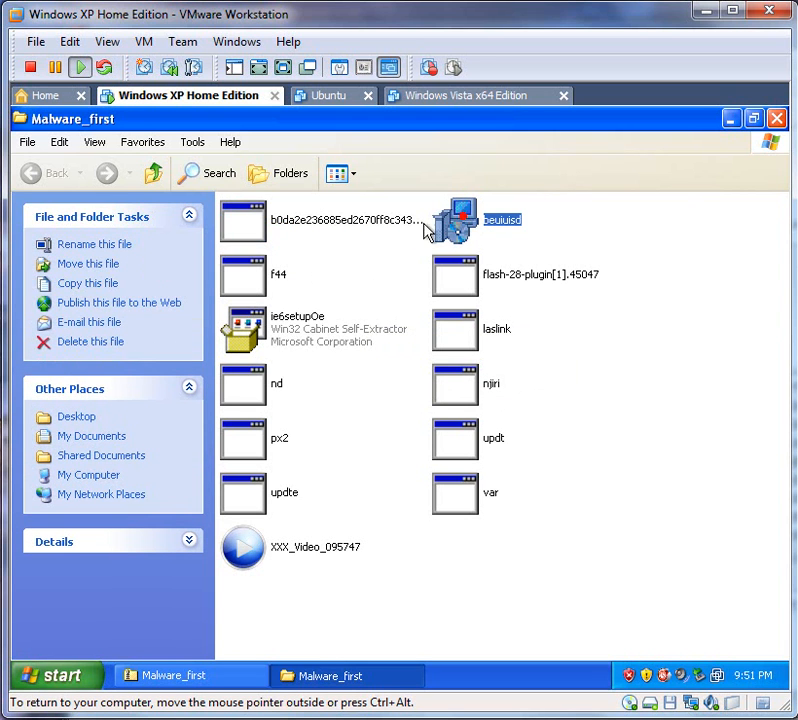
click(282, 280)
click(490, 276)
click(475, 333)
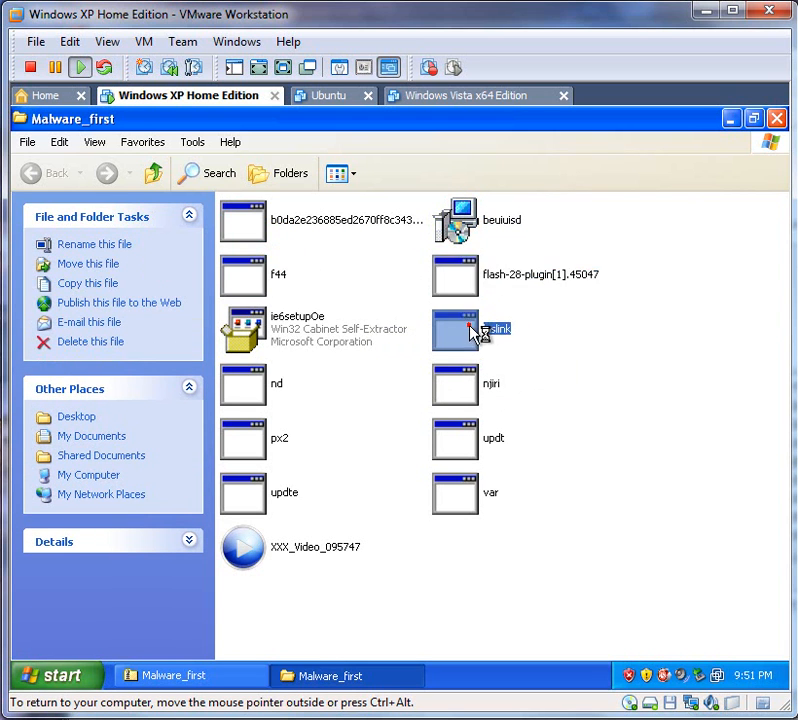
click(466, 395)
click(478, 443)
click(470, 503)
click(267, 490)
click(267, 449)
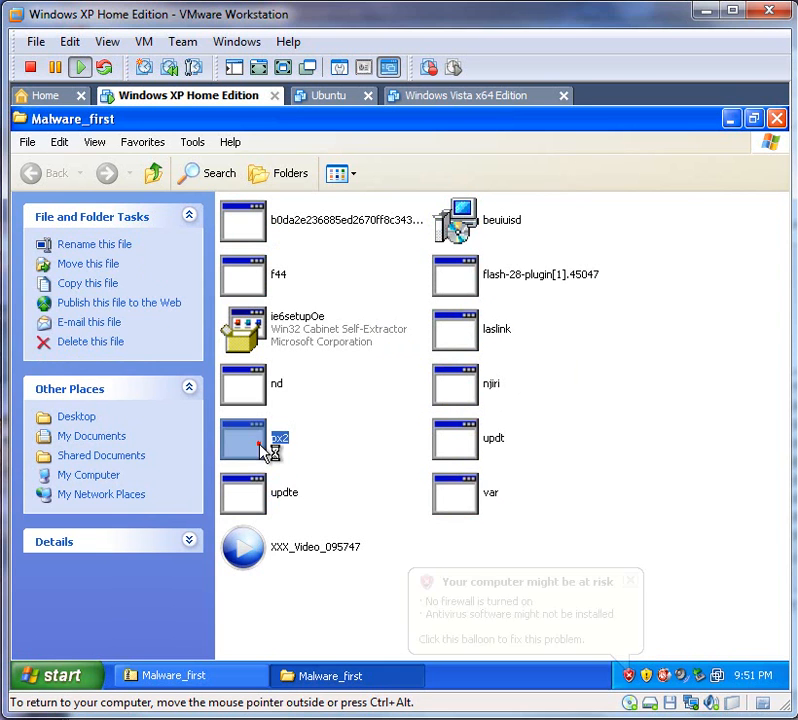
click(270, 376)
click(277, 563)
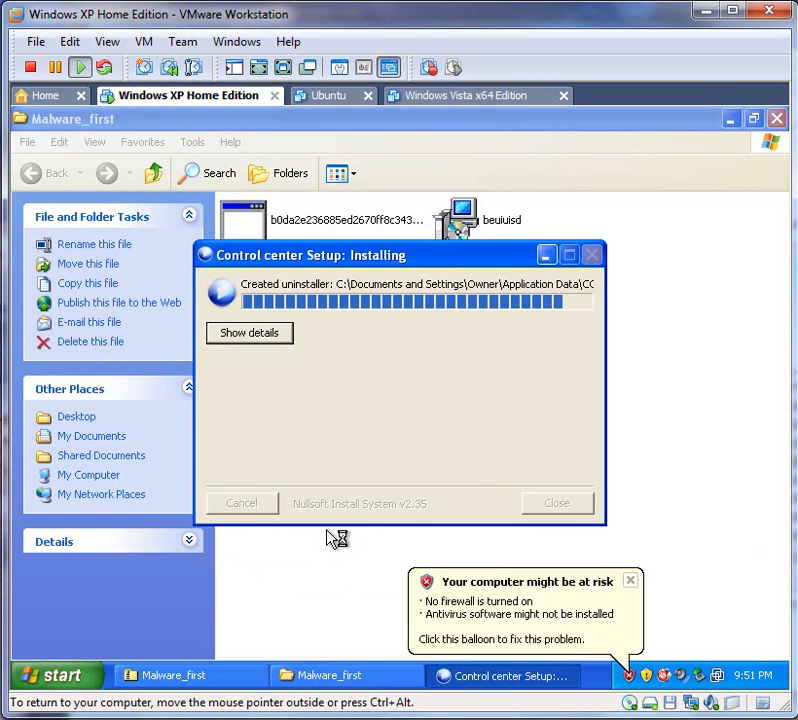
click(632, 581)
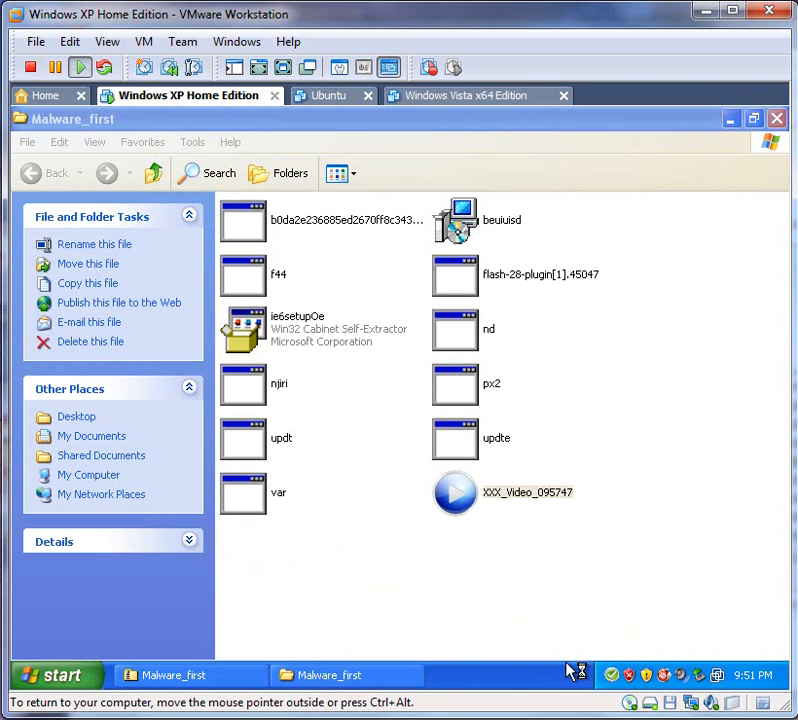
Step: Examine the running processes in Windows Task Manager for malware started by the samples, and close it
right_click(562, 673)
click(613, 616)
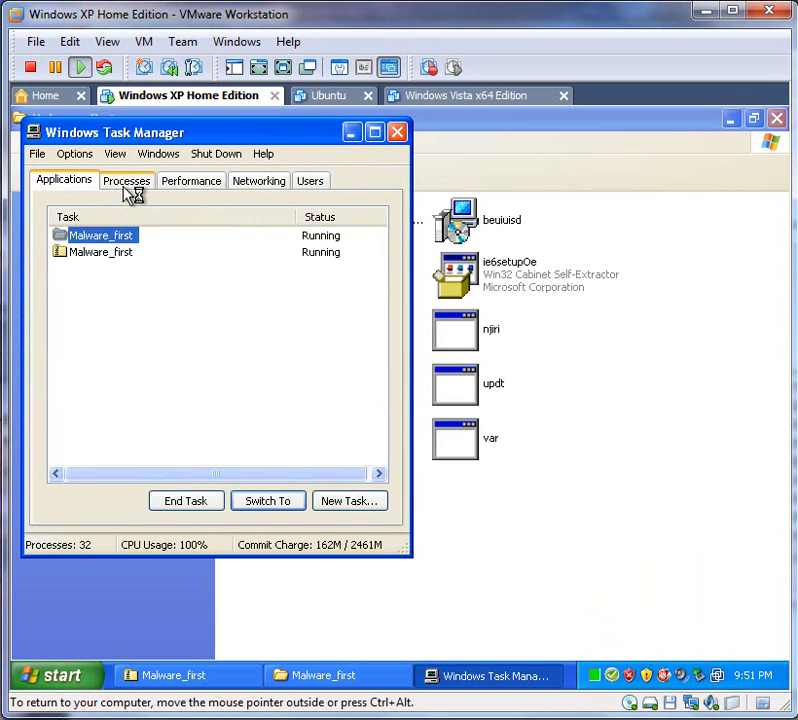
click(125, 181)
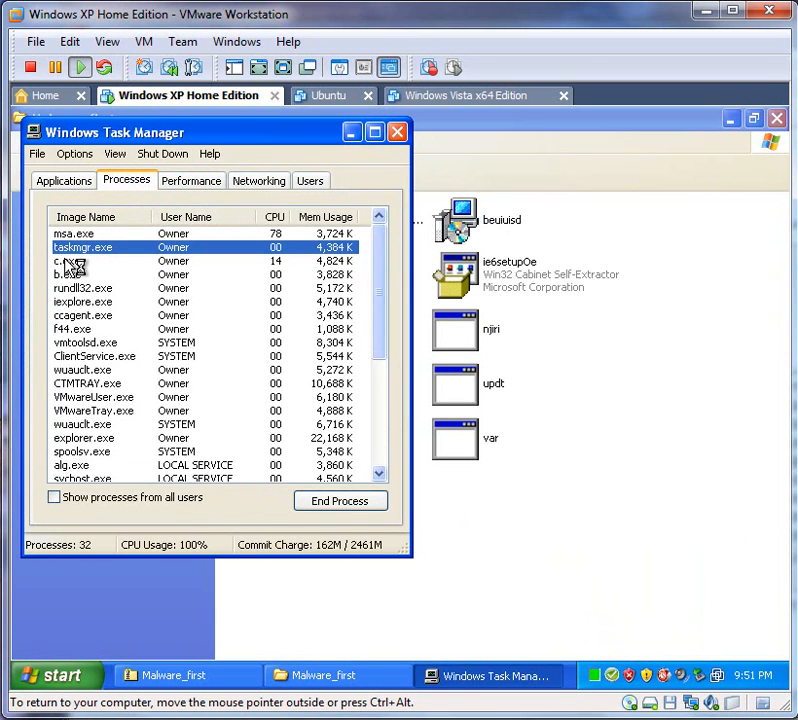
scroll(73, 266, down, 1)
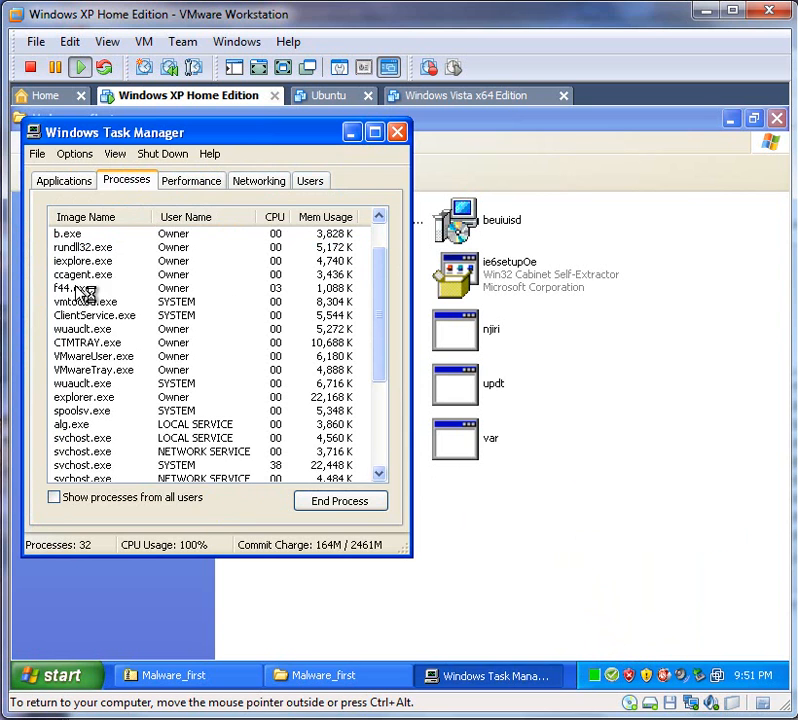
click(393, 130)
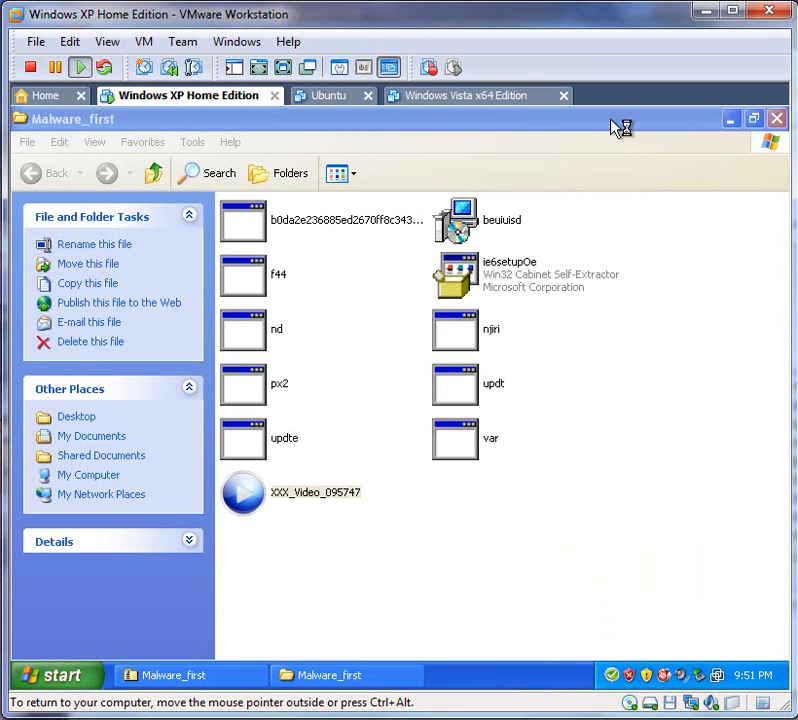
Step: Launch the updte sample again and close both Malware_first windows
click(290, 440)
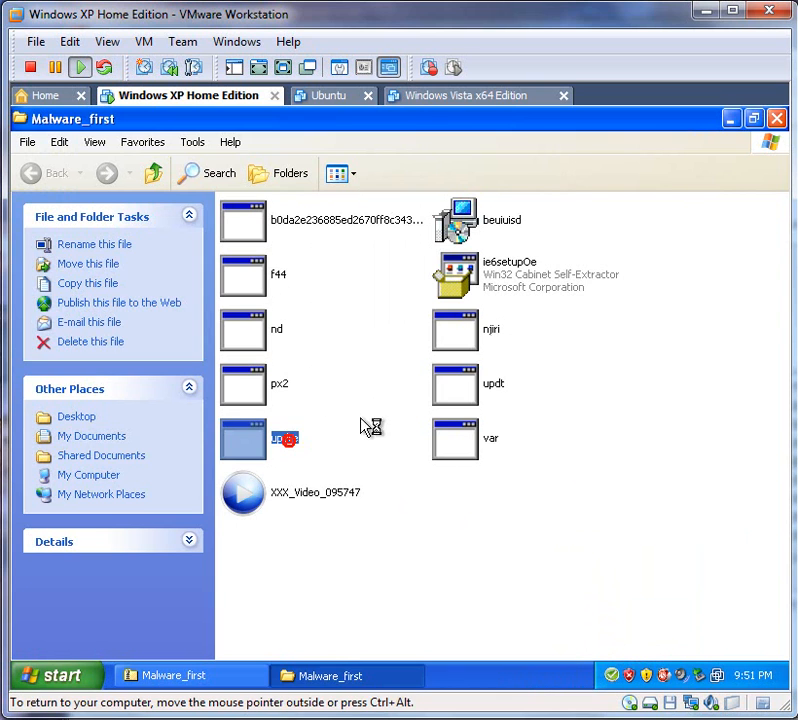
click(780, 119)
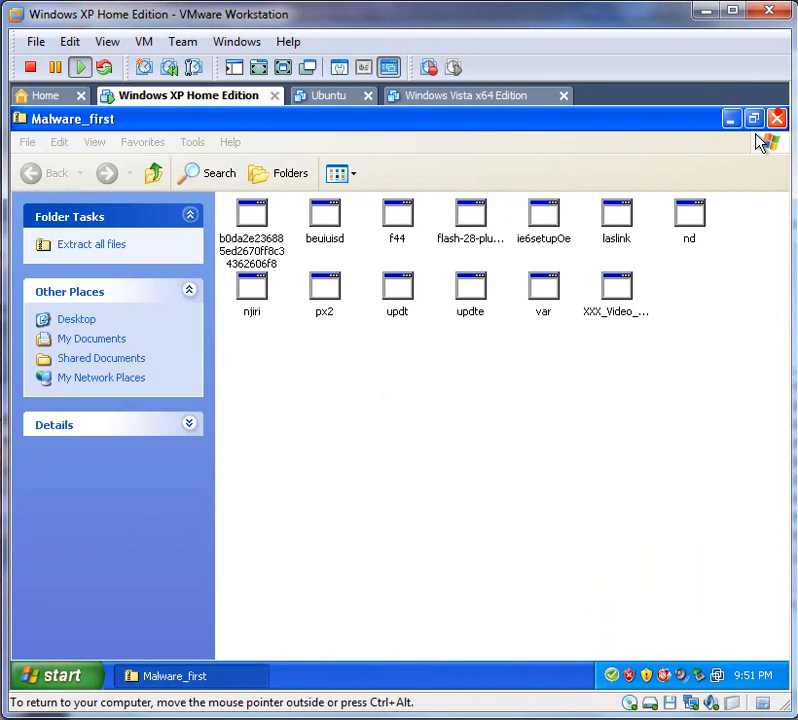
click(780, 119)
Step: Extract all files of the badstuff_virut archive to a badstuff_virut folder on the desktop
right_click(131, 521)
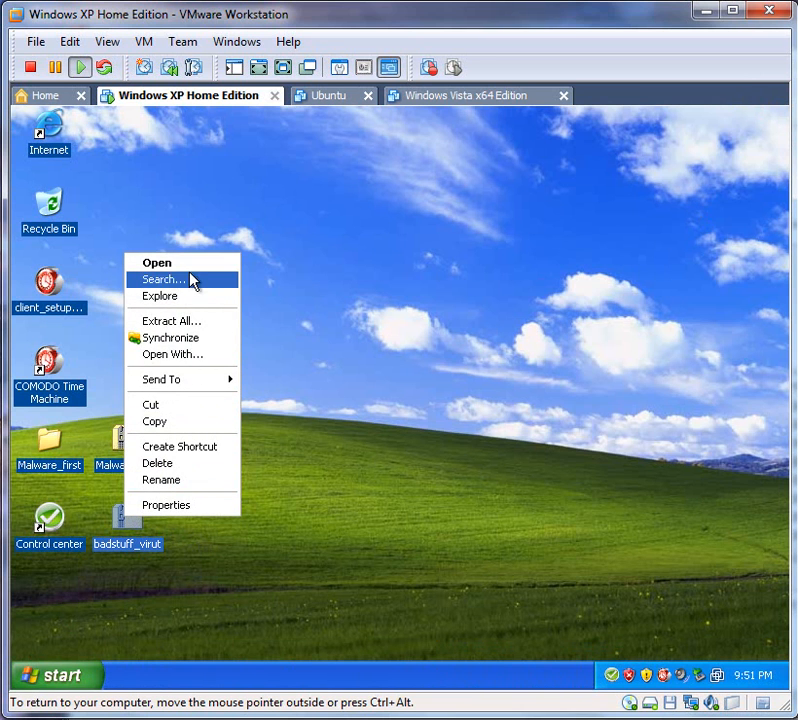
click(191, 268)
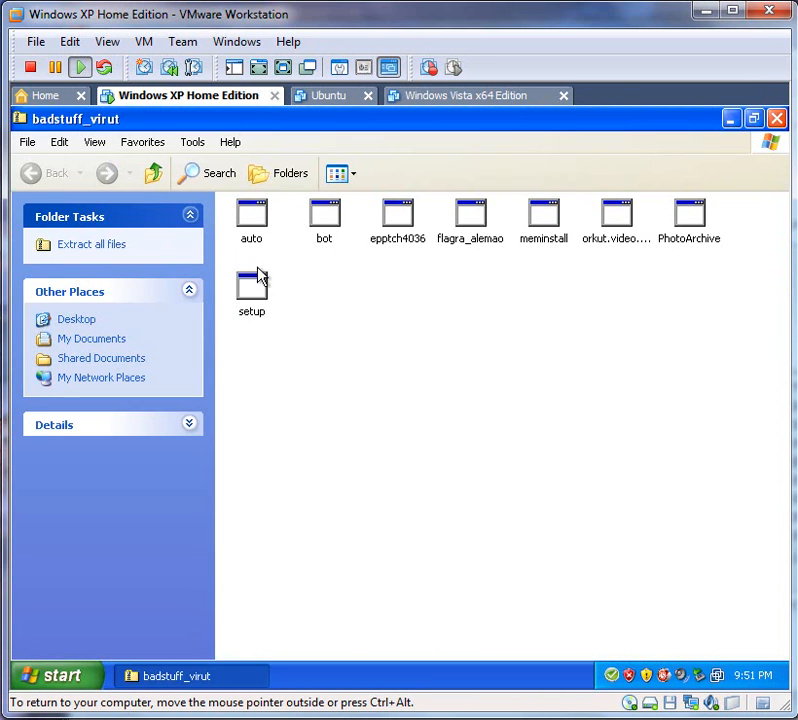
click(90, 244)
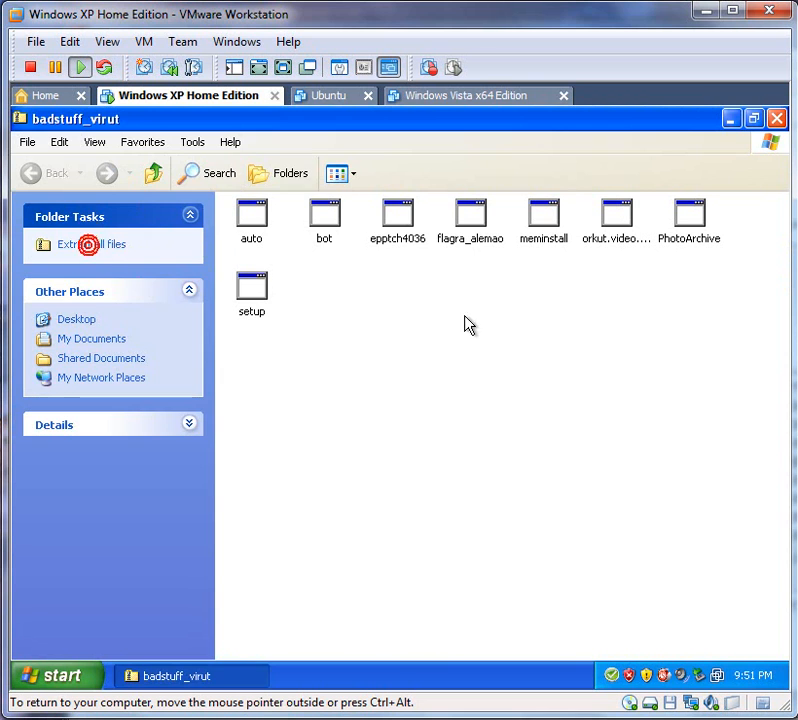
click(357, 485)
click(356, 484)
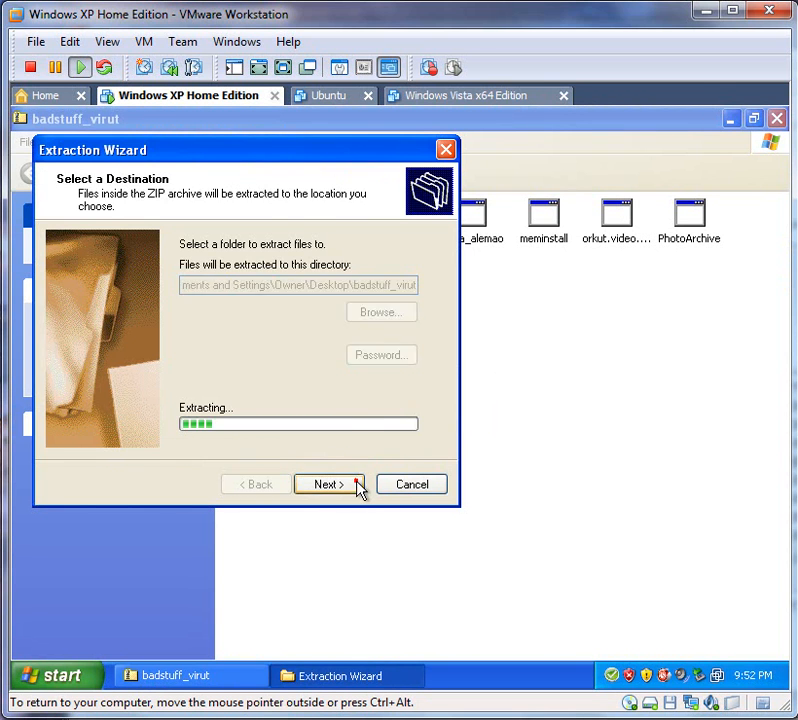
click(330, 485)
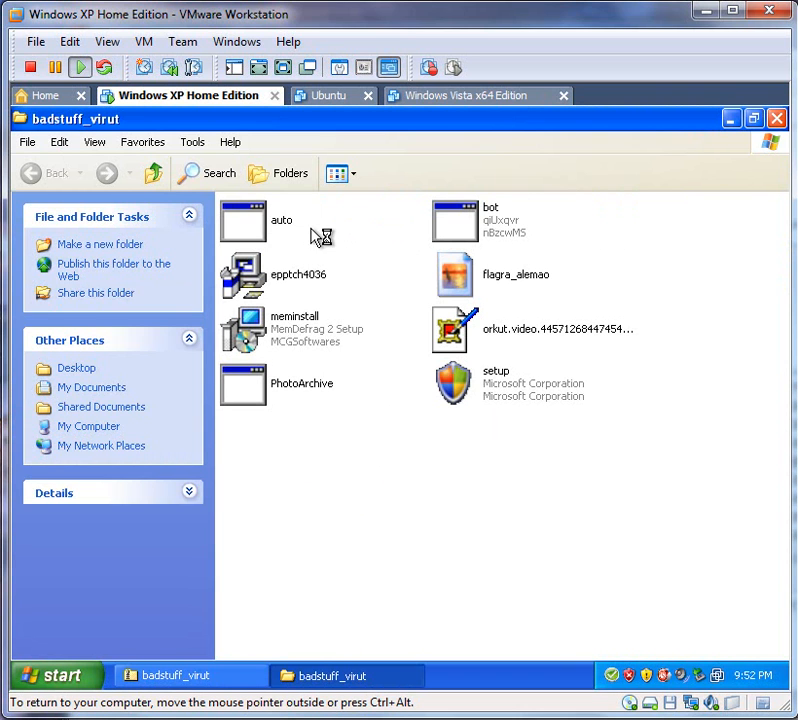
Step: Run auto, bot, epptch4036 and meminstall from the extracted badstuff_virut folder, exiting the MemDefrag 2 setup at its license agreement
click(270, 222)
click(467, 222)
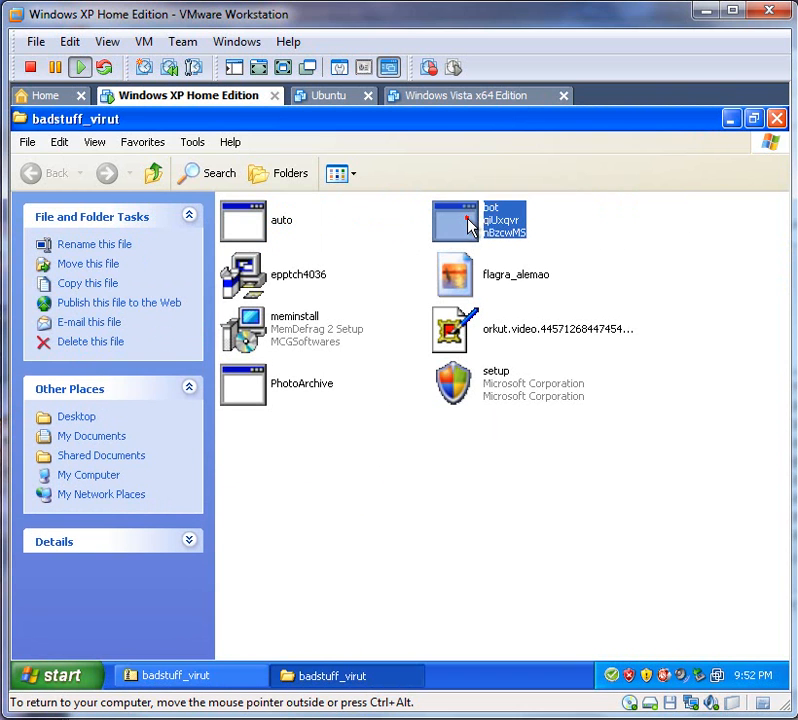
double_click(312, 273)
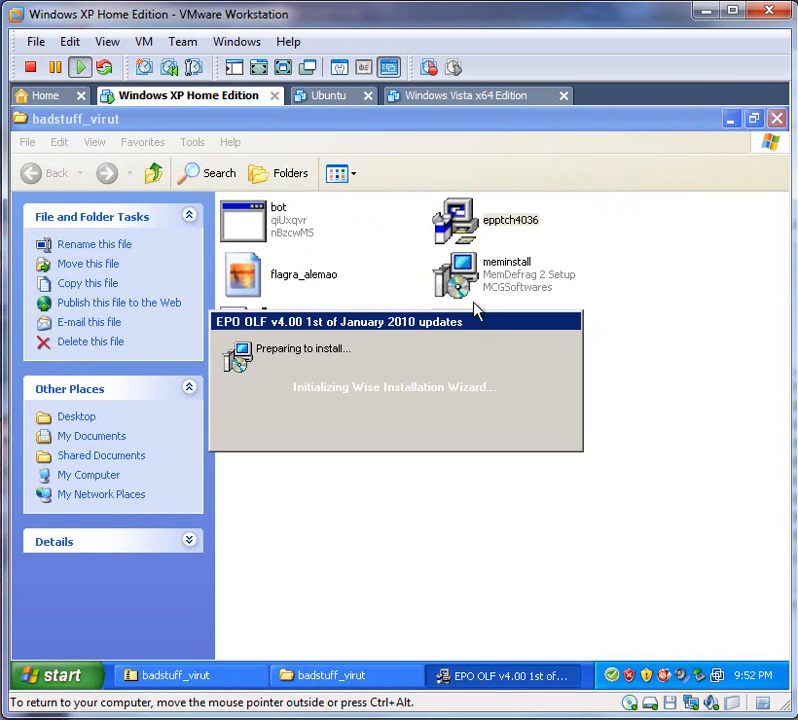
click(499, 272)
double_click(501, 277)
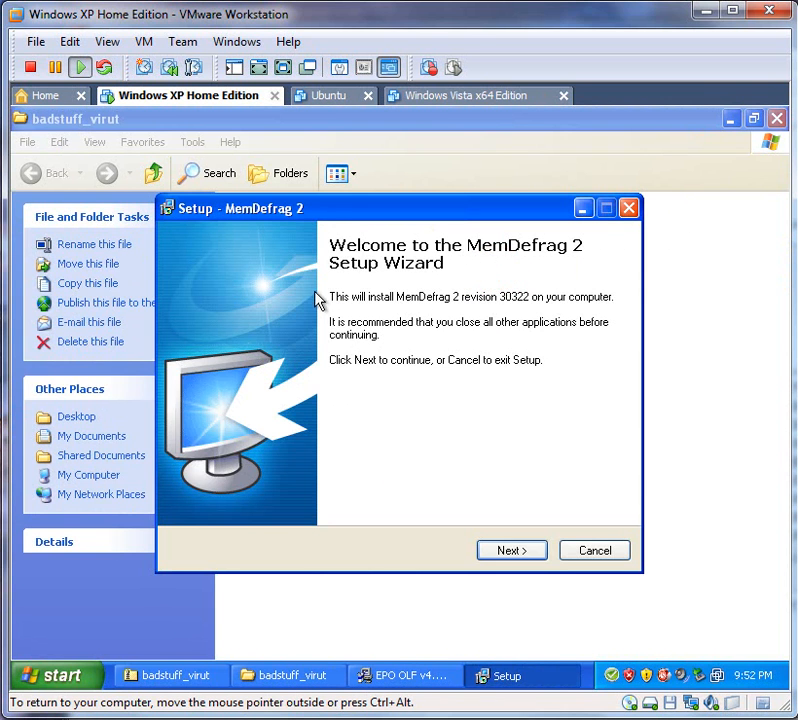
click(522, 549)
click(566, 550)
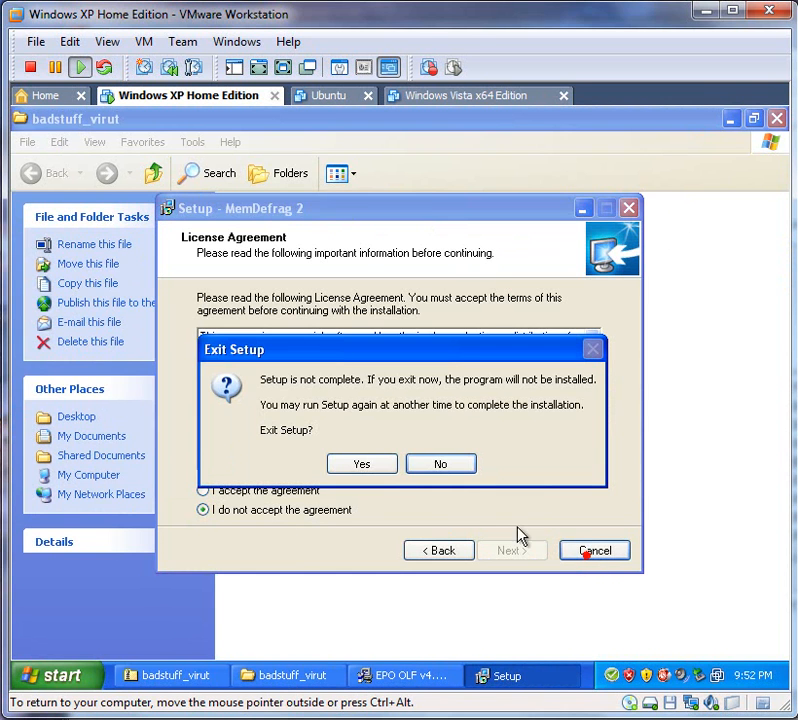
click(383, 464)
Step: Run the flagra_alemao, orkut.video, PhotoArchive and setup samples, dismissing the EPO OLF and 16 bit MS-DOS Subsystem dialogs
click(303, 281)
click(312, 280)
double_click(340, 330)
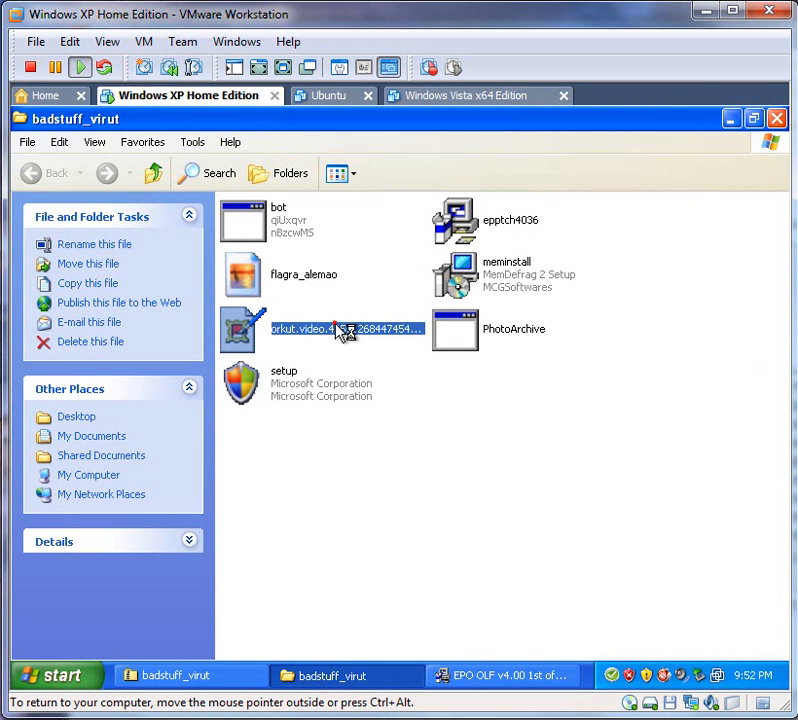
click(454, 336)
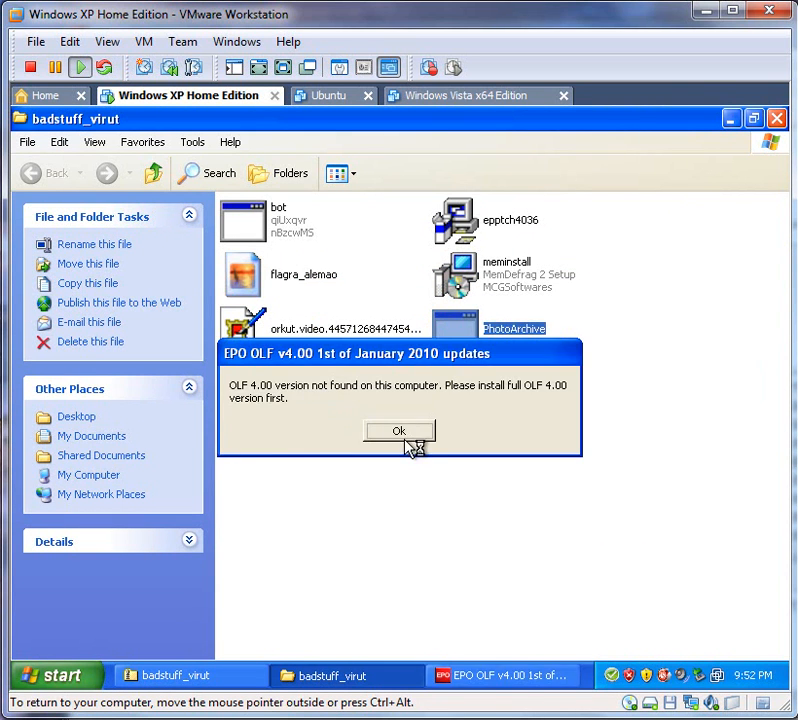
click(403, 434)
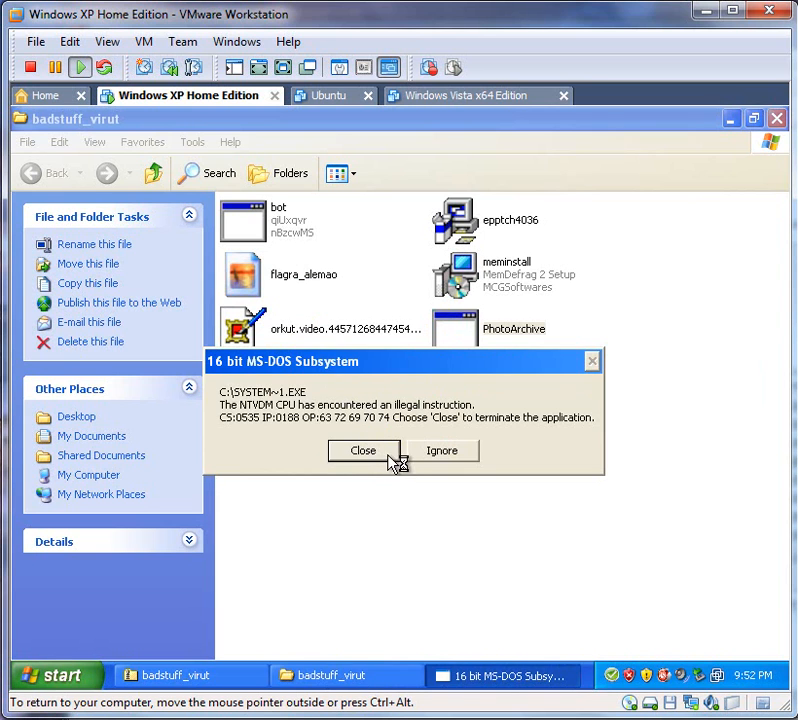
click(382, 455)
double_click(313, 394)
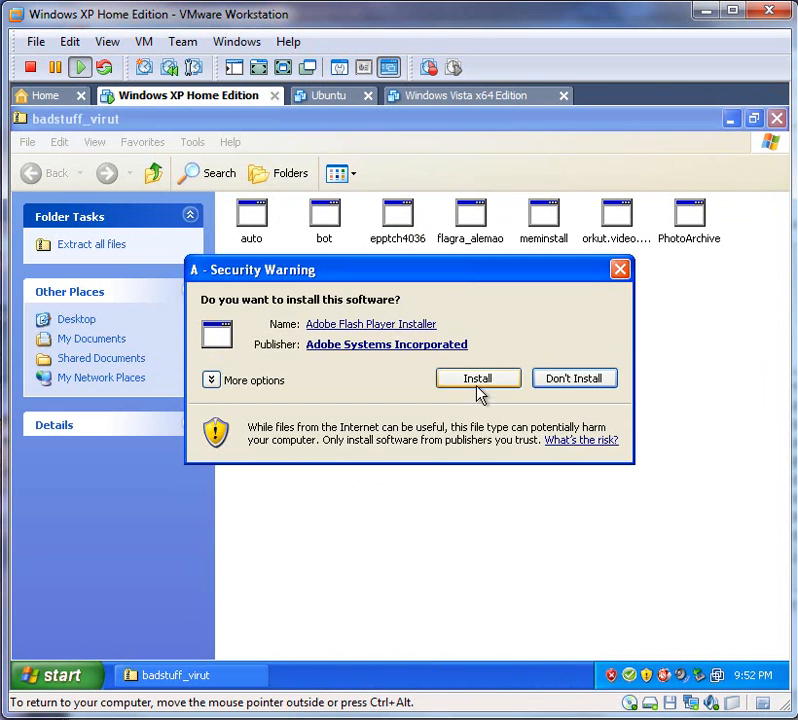
Step: Allow the Adobe Flash Player Installer to install and close the badstuff_virut archive window
click(482, 380)
click(776, 118)
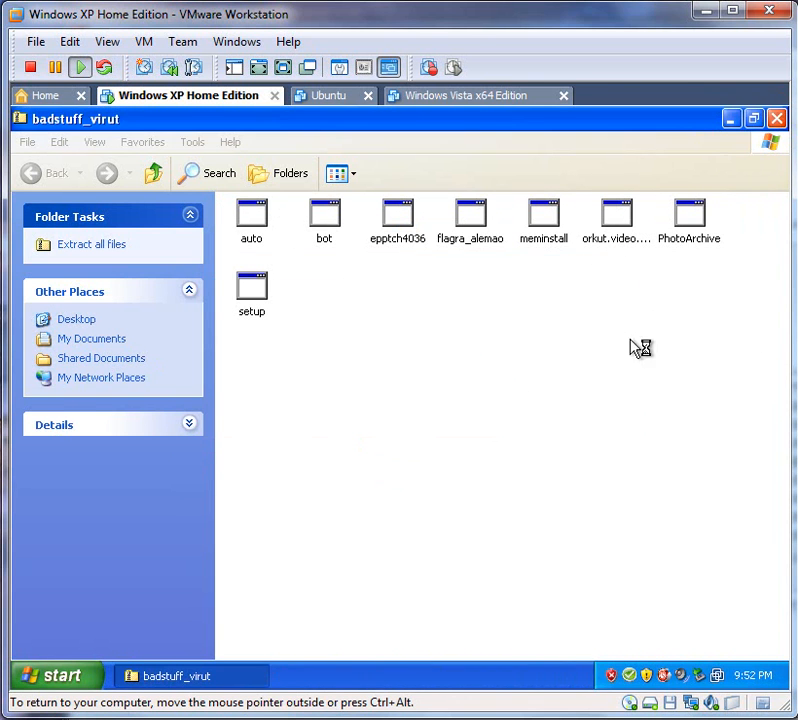
click(521, 393)
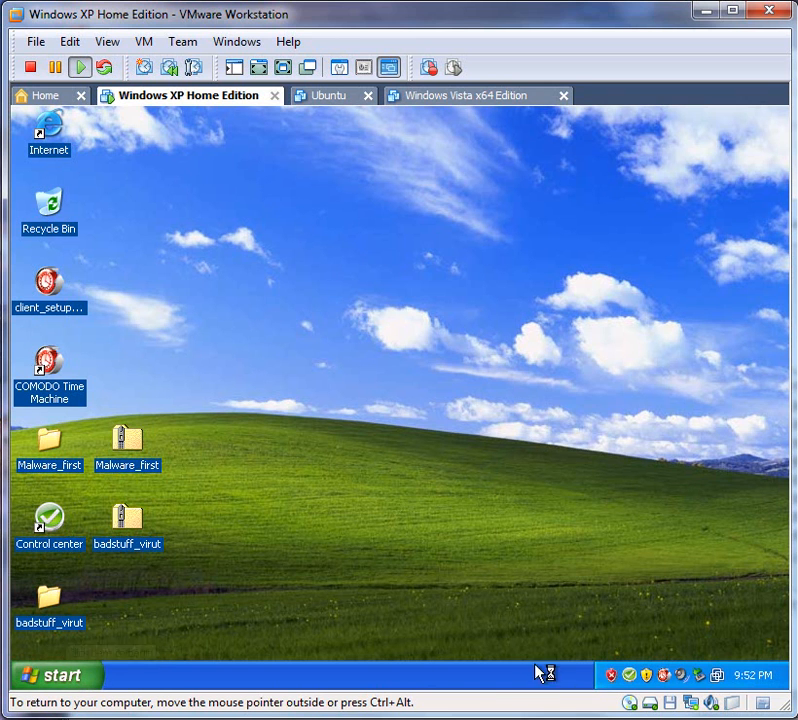
Step: Check whether Task Manager is available in the infected Windows XP system
right_click(481, 684)
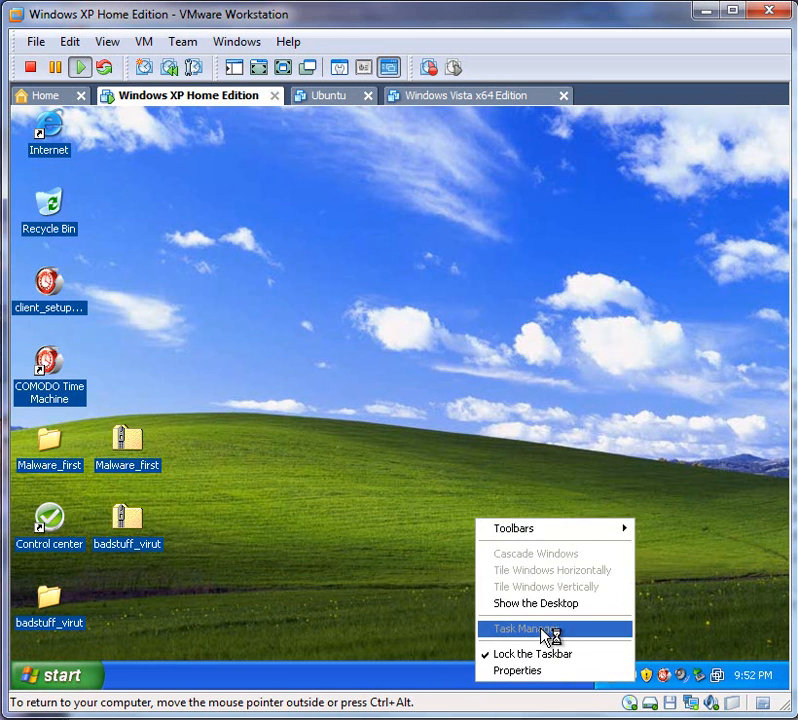
click(345, 571)
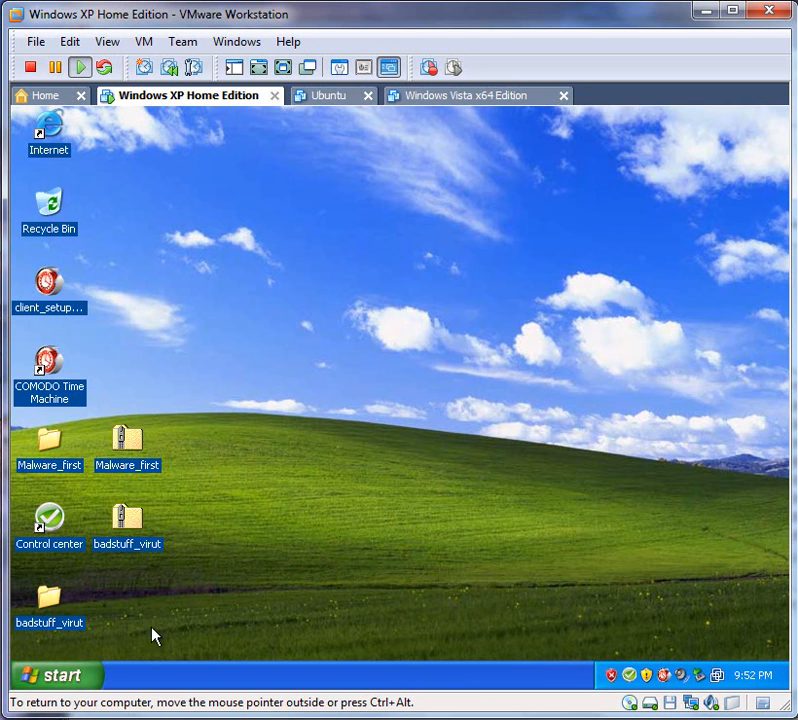
Step: Try to delete all desktop items from client_setup down to badstuff_virut, including the COMODO Time Machine shortcut, and dismiss the deletion error
drag(208, 653, 11, 278)
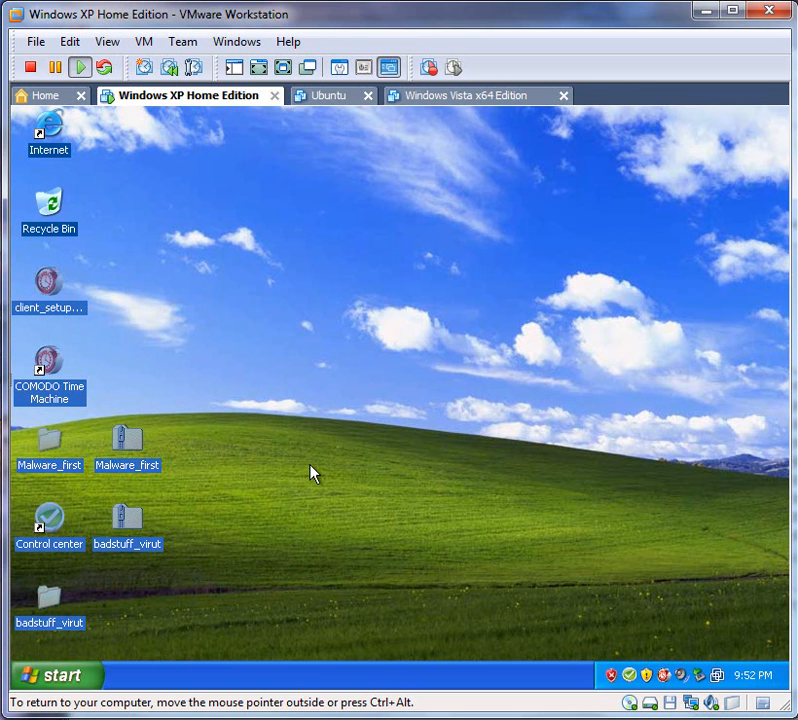
key(Delete)
key(Return)
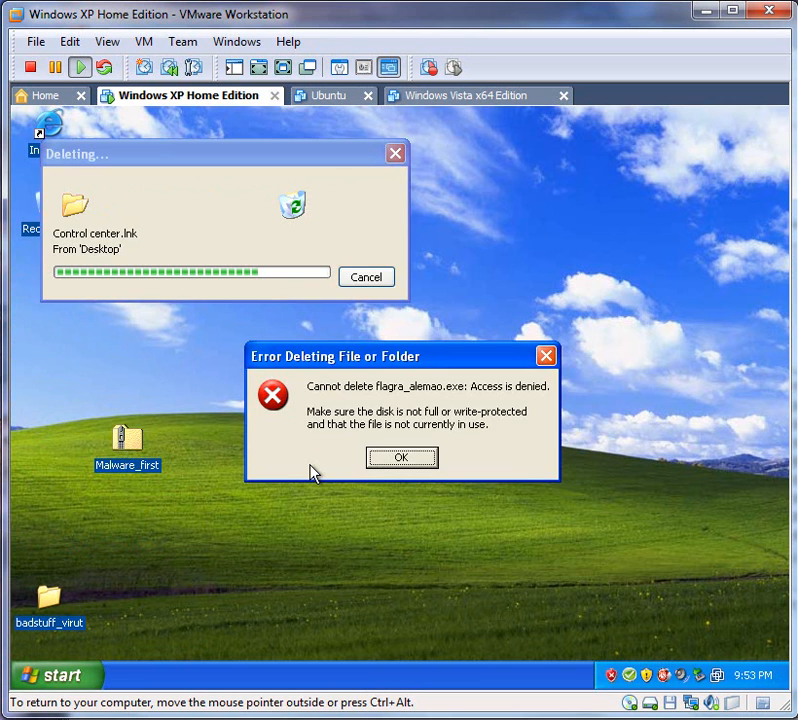
click(418, 458)
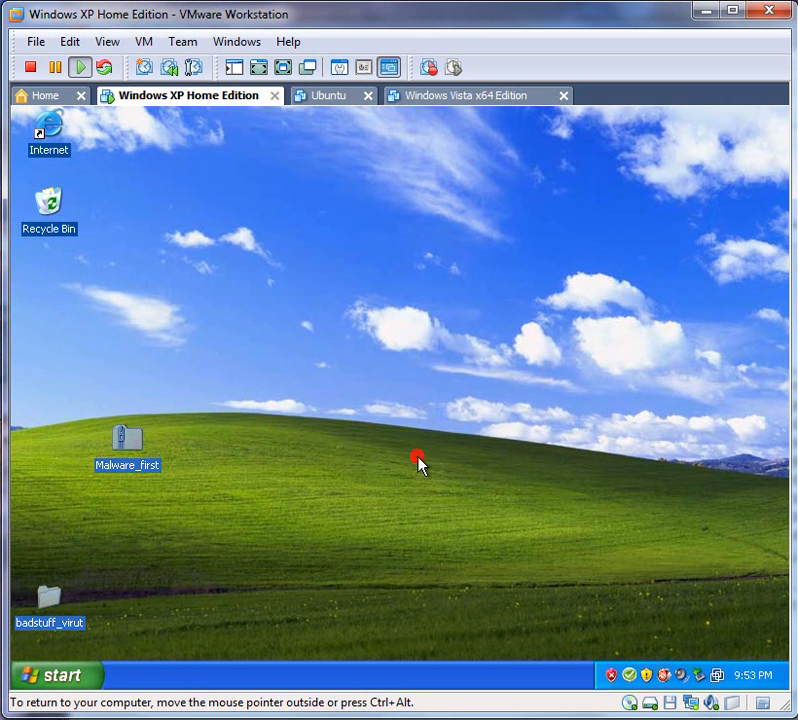
click(253, 560)
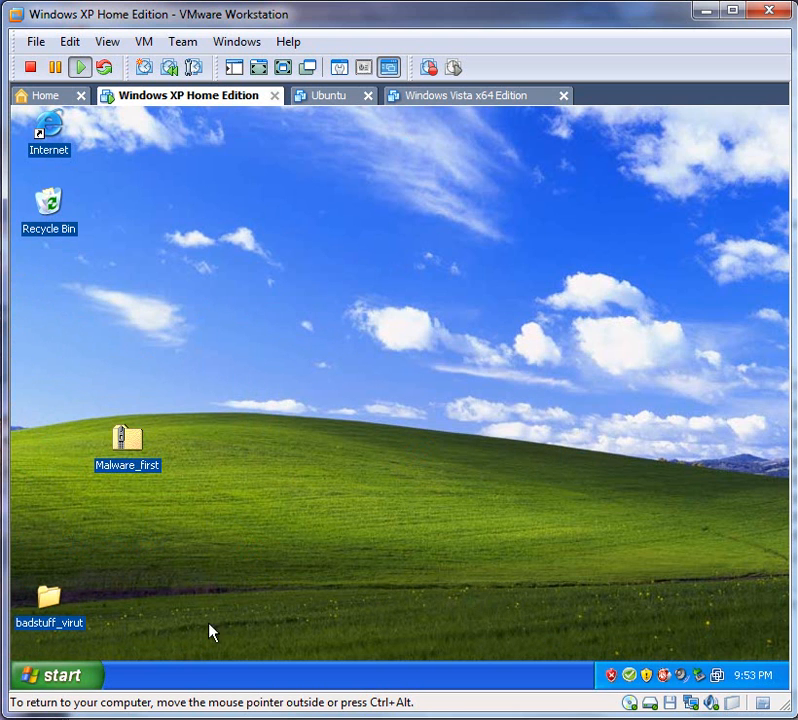
click(76, 684)
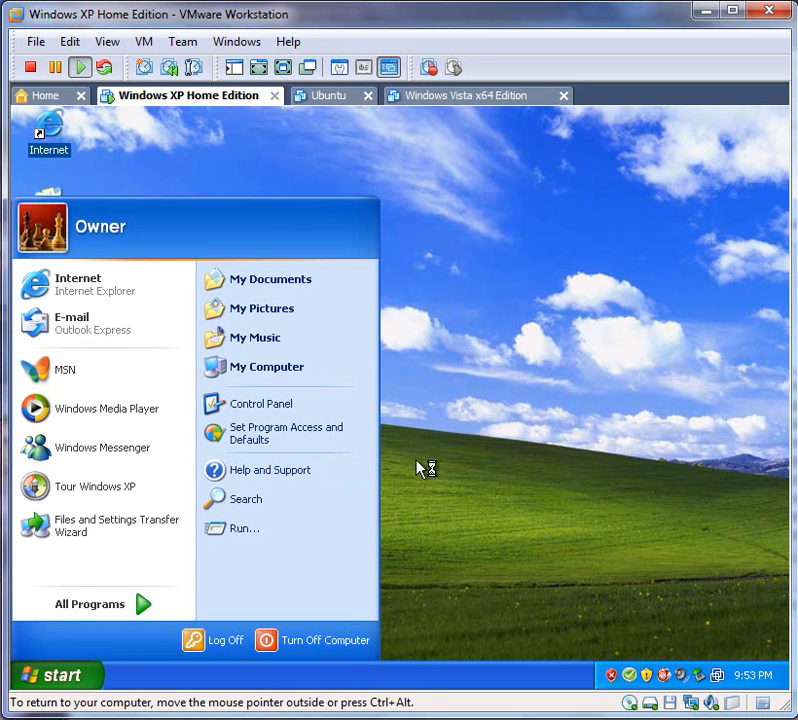
click(292, 631)
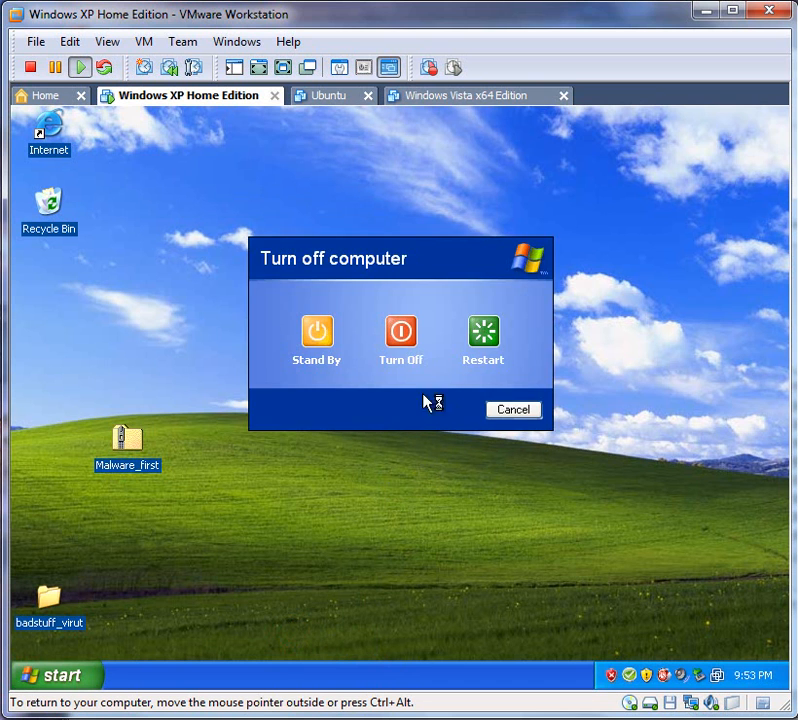
click(518, 412)
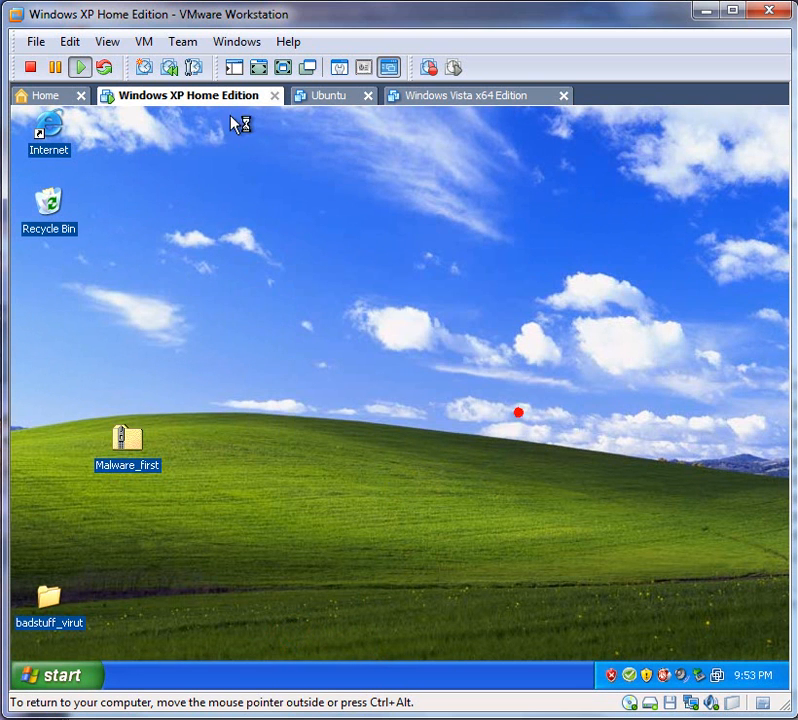
Step: Reset the Windows XP Home Edition virtual machine and agree to try connecting floppy0 at every power-on
click(146, 42)
mouse_move(200, 66)
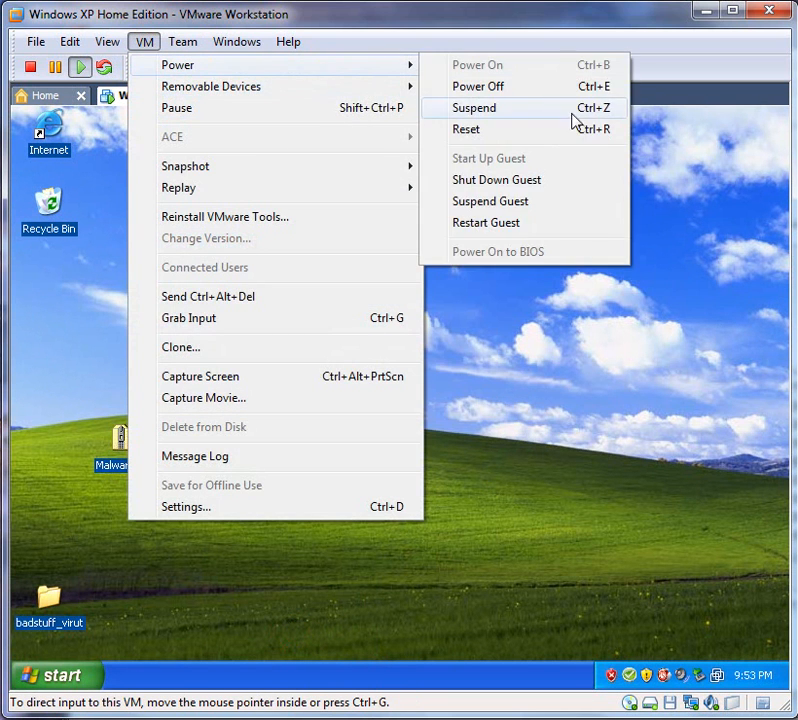
click(533, 131)
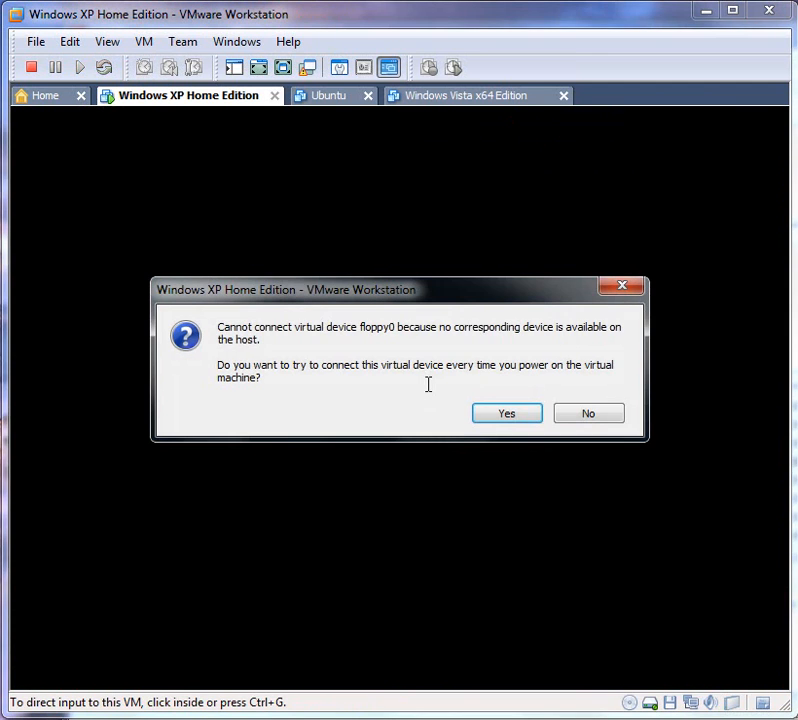
click(511, 416)
click(424, 446)
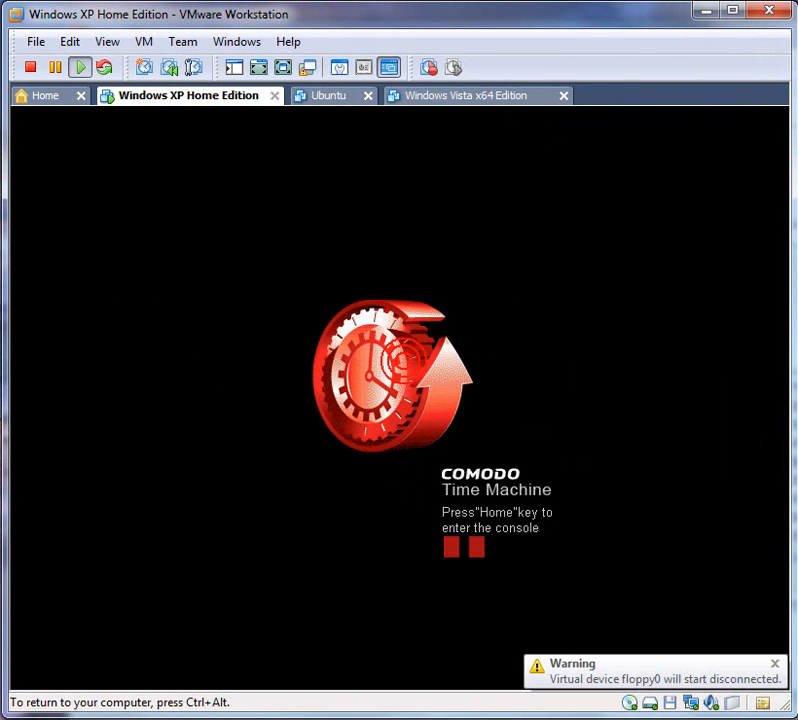
Step: Enter the COMODO Time Machine boot console and restore the system to the Seecure snapshot
key(Home)
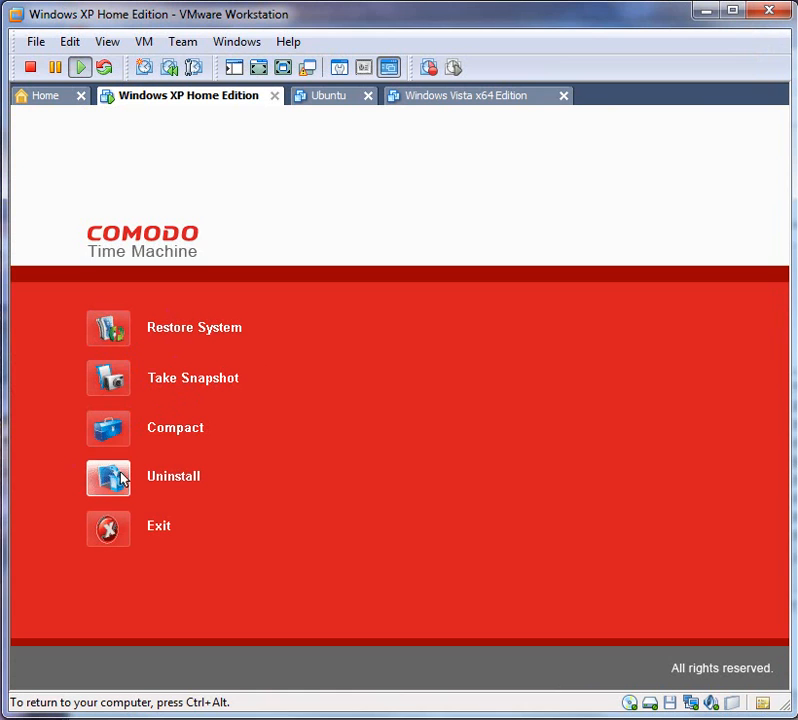
click(115, 338)
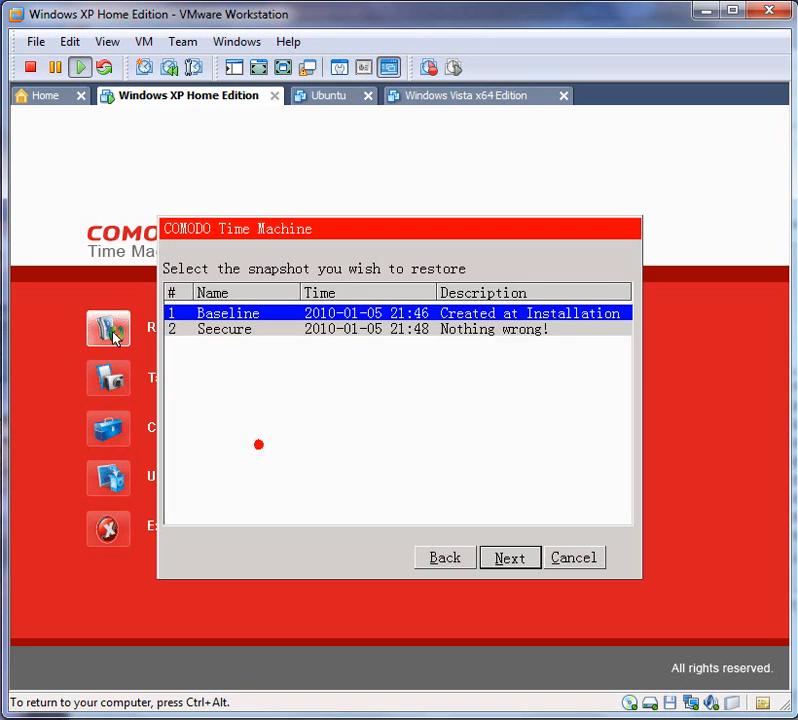
click(307, 333)
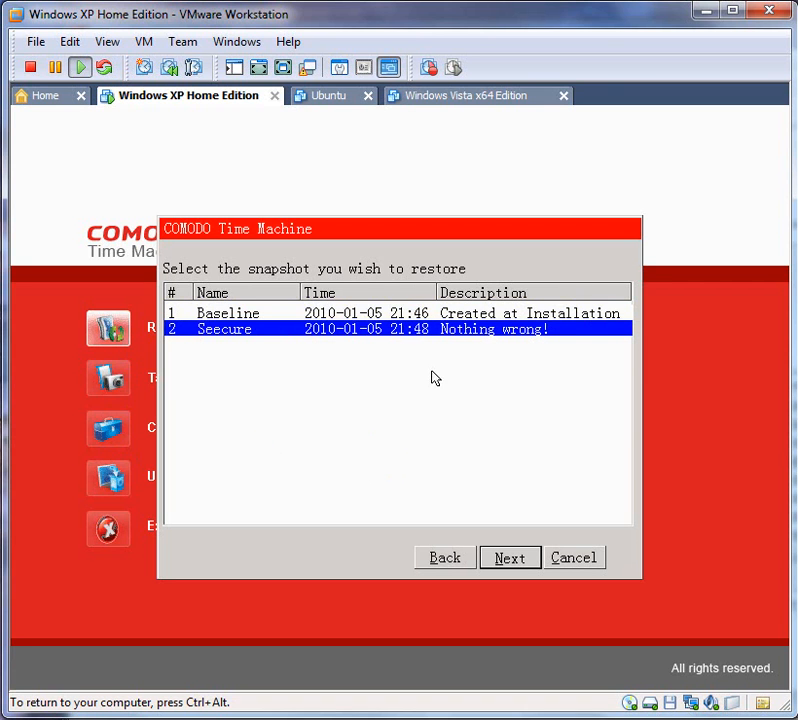
click(510, 569)
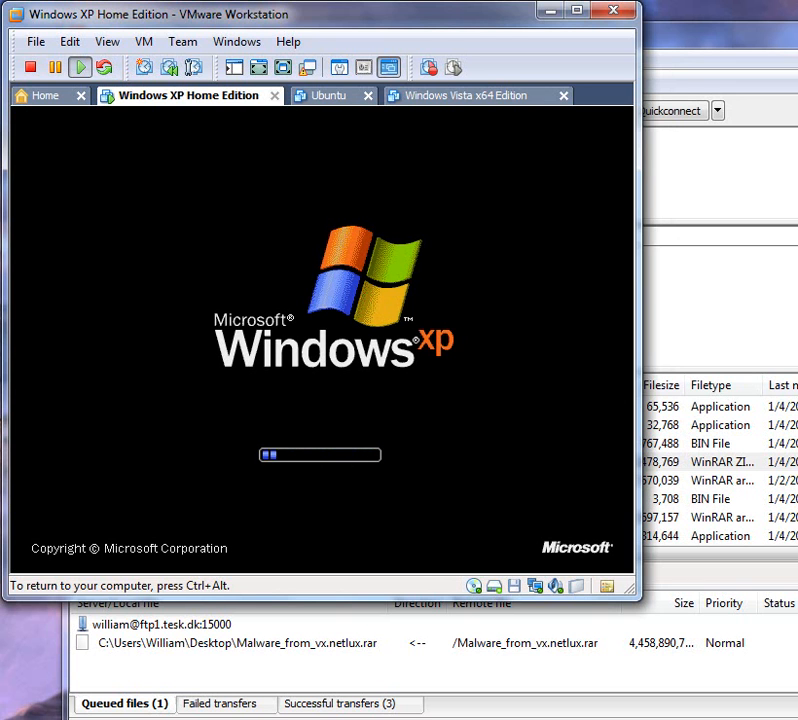
key(ctrl+alt)
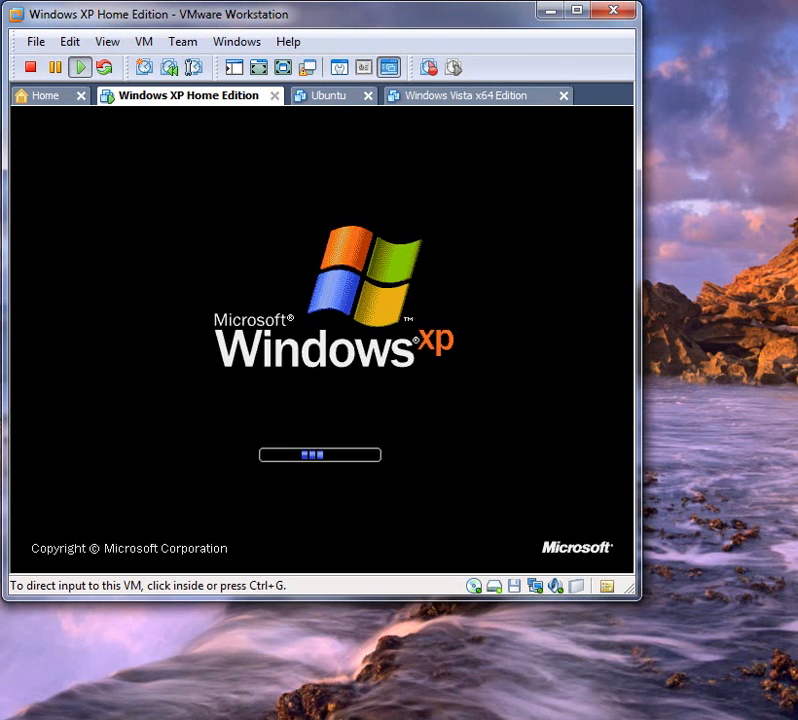
click(406, 351)
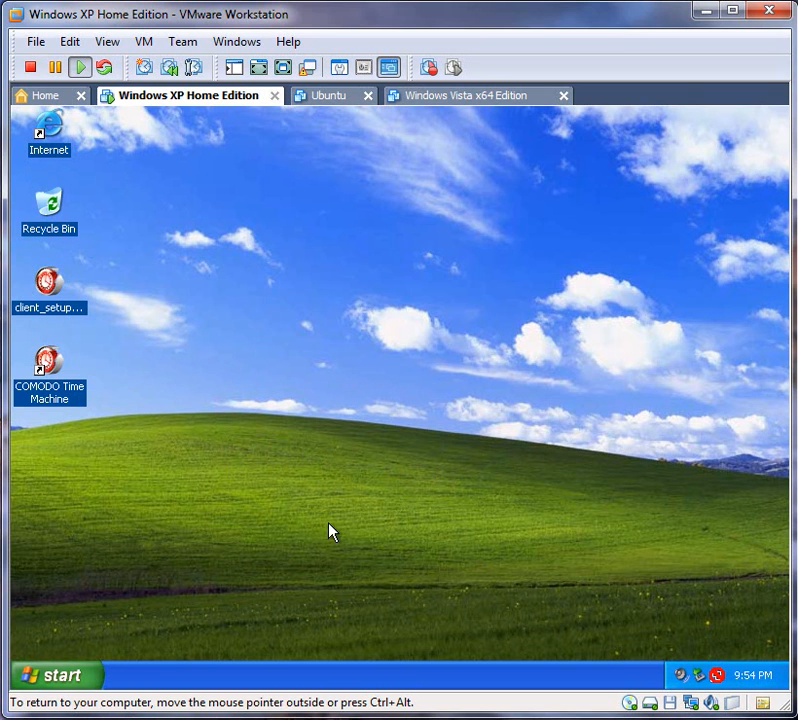
Step: Examine the restored system's running processes in Task Manager, including CTMTRAY.exe and ClientService.exe, dismissing the security balloon and closing Task Manager when done
right_click(523, 679)
click(563, 620)
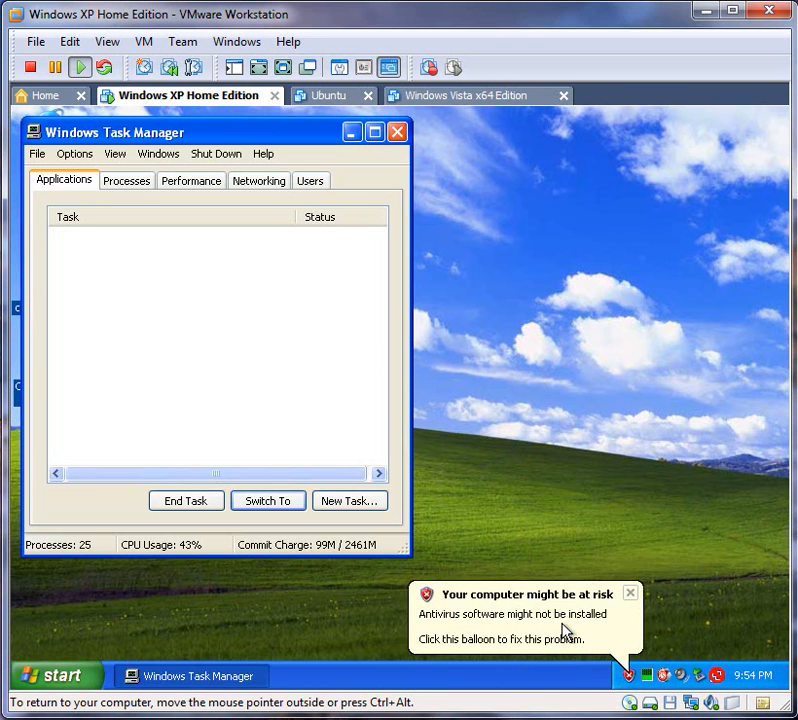
click(630, 593)
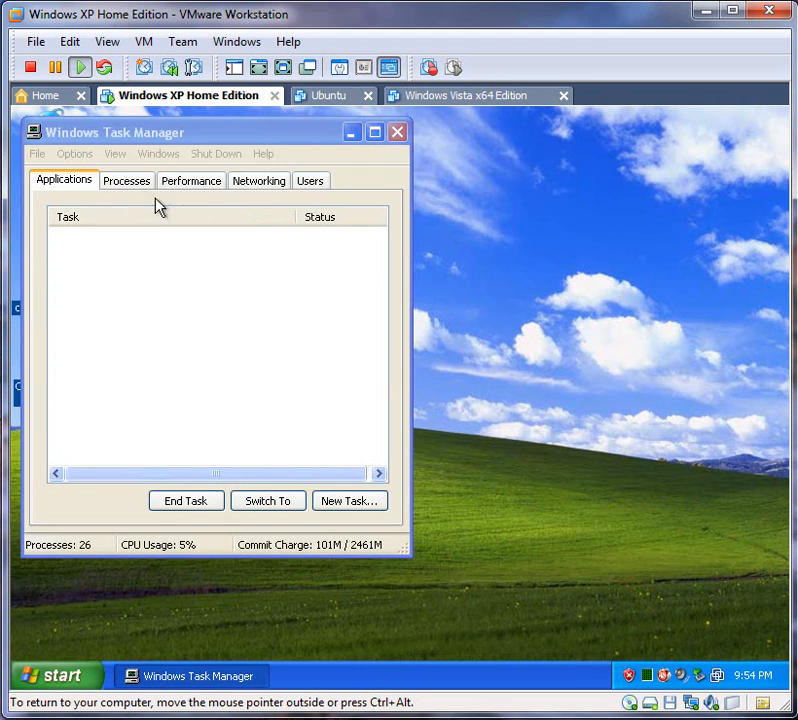
click(137, 186)
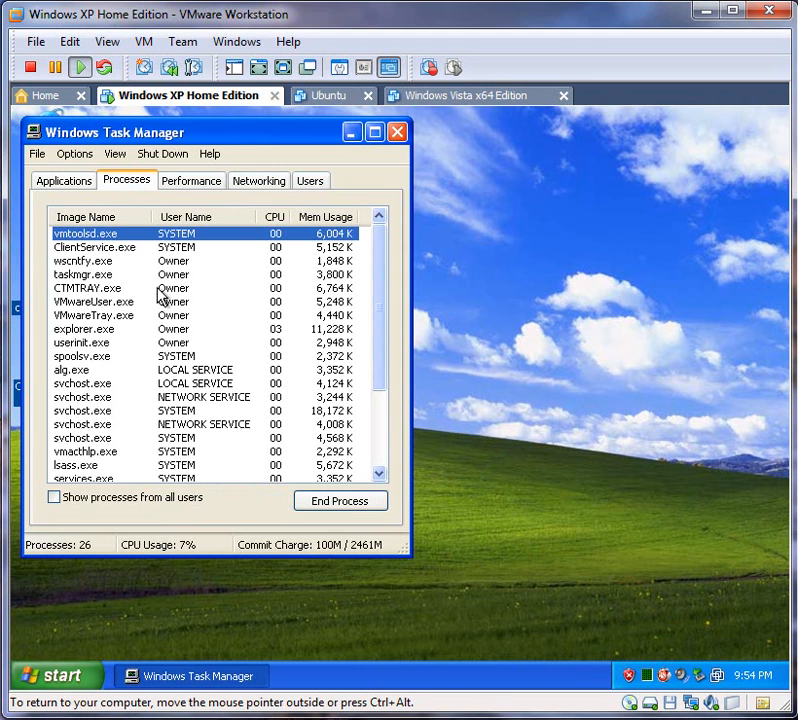
click(107, 288)
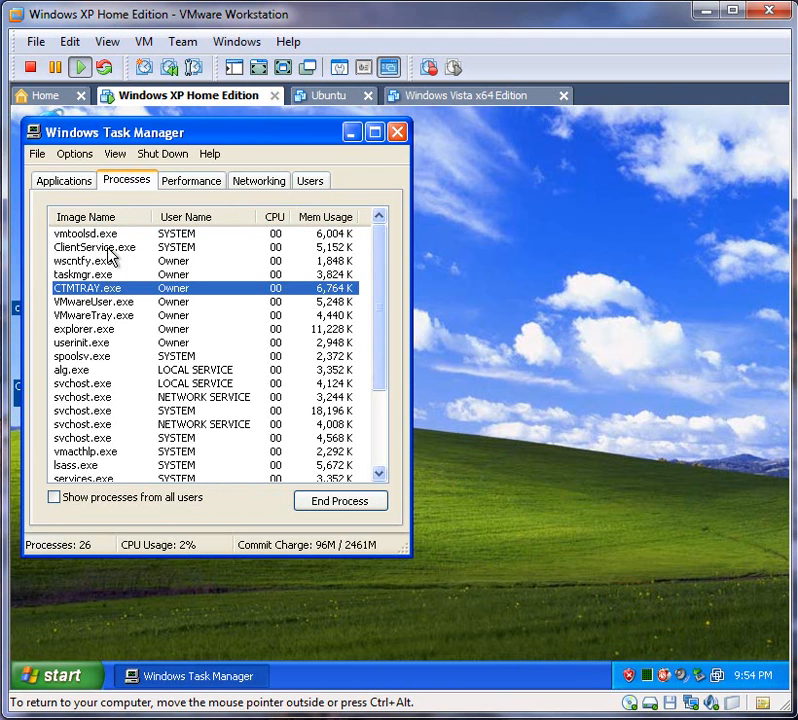
click(106, 247)
scroll(118, 364, down, 3)
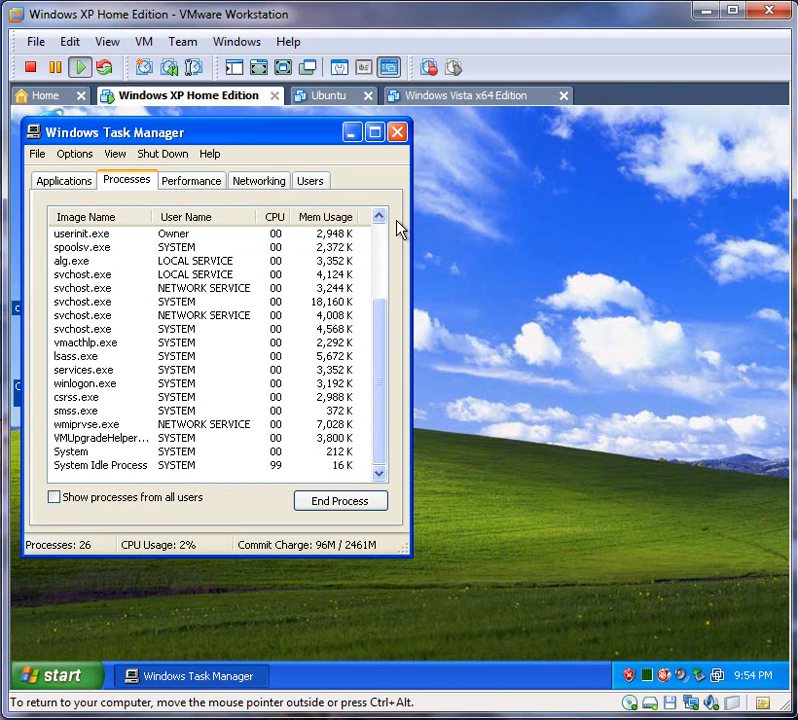
click(398, 132)
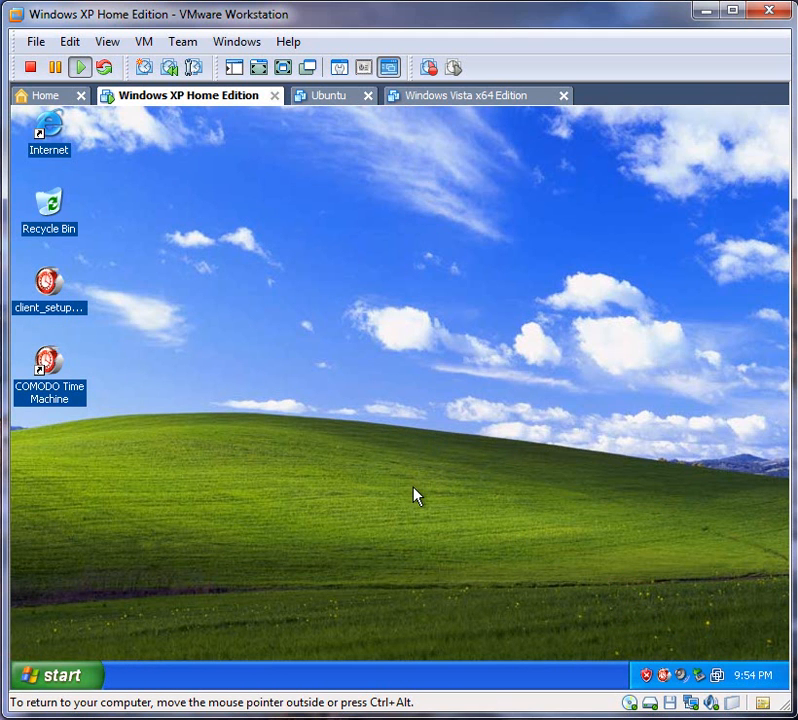